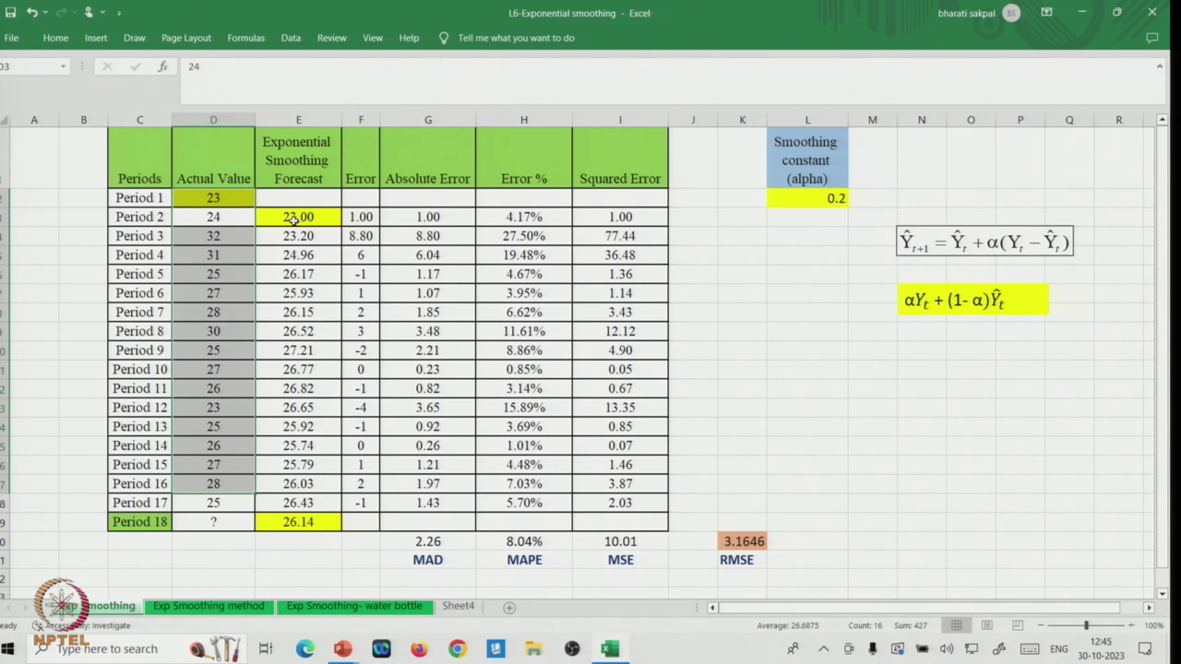
Check that E3's forecast is =D2, then circle the actual value 23 and arrow it to E3.
{"action": "double_click", "coordinate": [296, 218]}
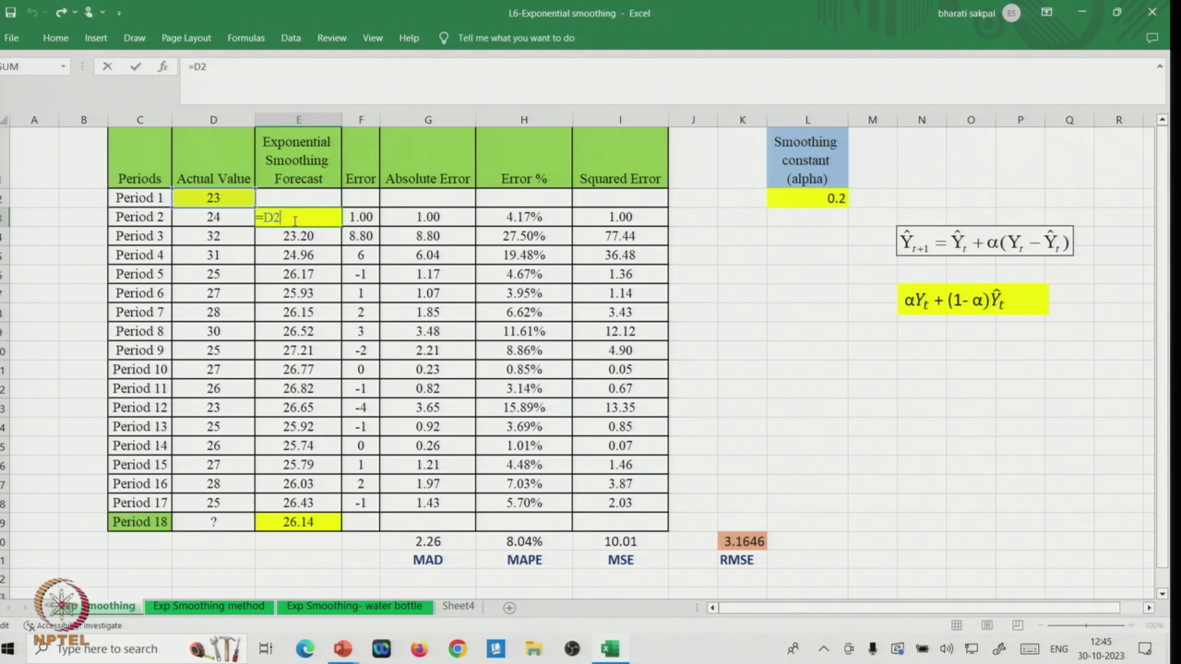
{"action": "key", "text": "Return"}
{"action": "left_click", "coordinate": [214, 120]}
{"action": "left_click", "coordinate": [41, 373]}
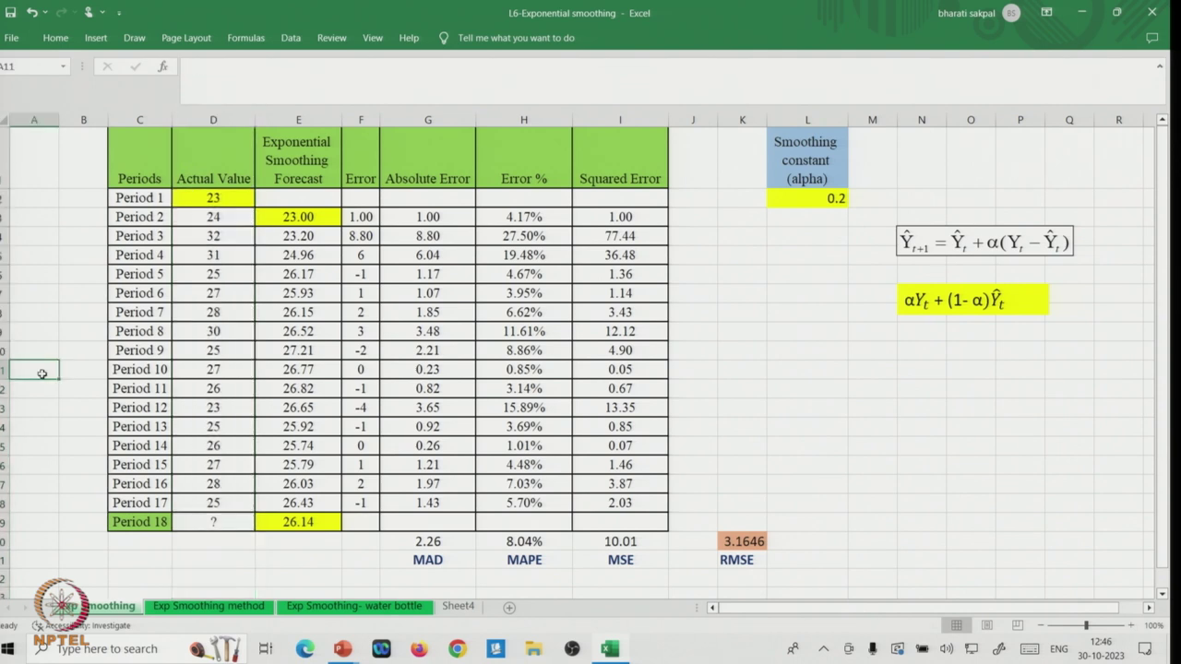
{"action": "mouse_move", "coordinate": [205, 128]}
{"action": "left_mouse_down"}
{"action": "mouse_move", "coordinate": [217, 204]}
{"action": "mouse_move", "coordinate": [249, 184]}
{"action": "mouse_move", "coordinate": [239, 120]}
{"action": "mouse_move", "coordinate": [199, 139]}
{"action": "mouse_move", "coordinate": [314, 194]}
{"action": "left_mouse_up"}
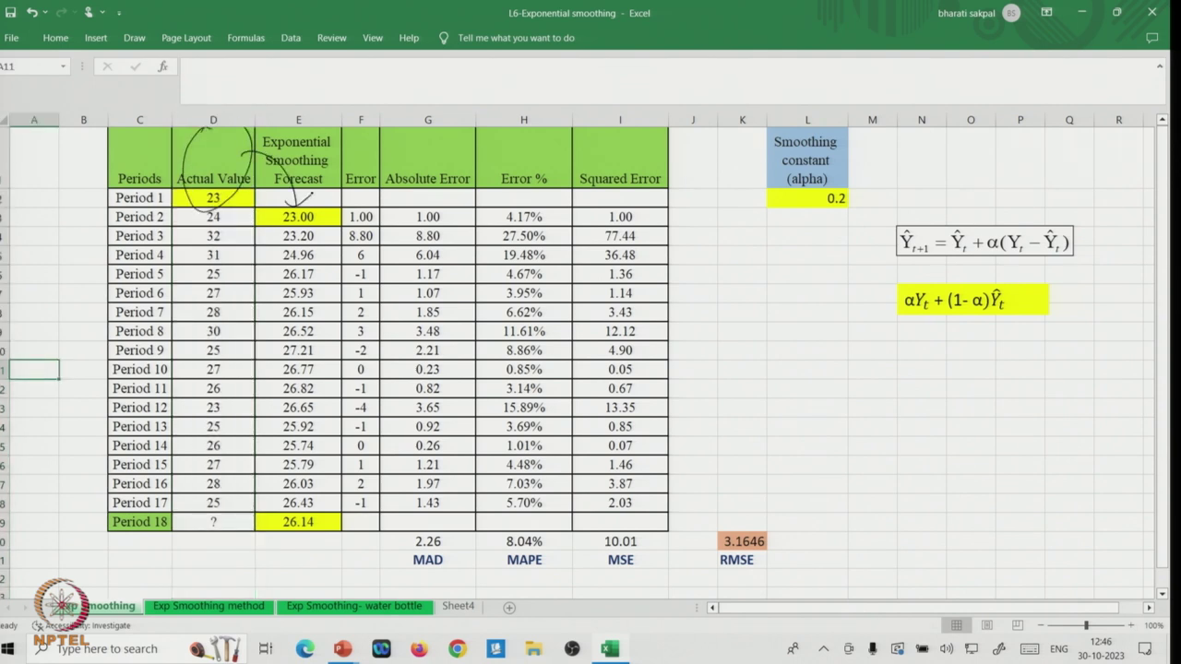
{"action": "mouse_move", "coordinate": [225, 200]}
{"action": "left_mouse_down"}
{"action": "mouse_move", "coordinate": [281, 216]}
{"action": "mouse_move", "coordinate": [275, 223]}
{"action": "left_mouse_up"}
Inspect the Period 3 forecast formula in E4 and the cells it references.
{"action": "left_click", "coordinate": [295, 218]}
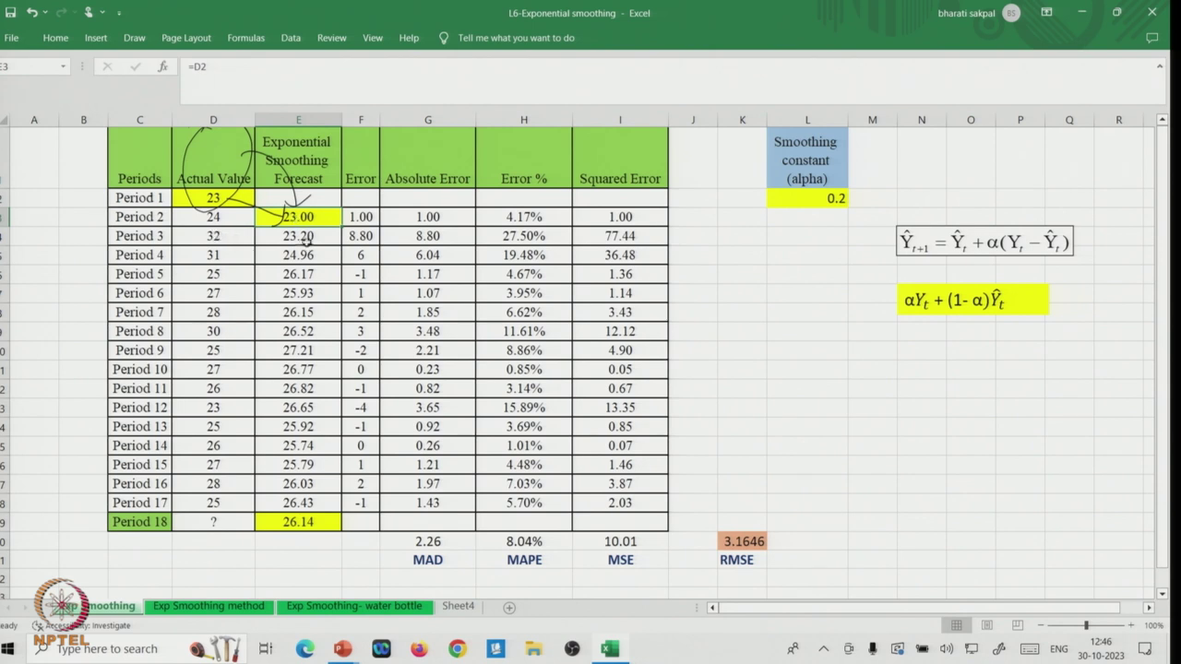
{"action": "left_click", "coordinate": [297, 237]}
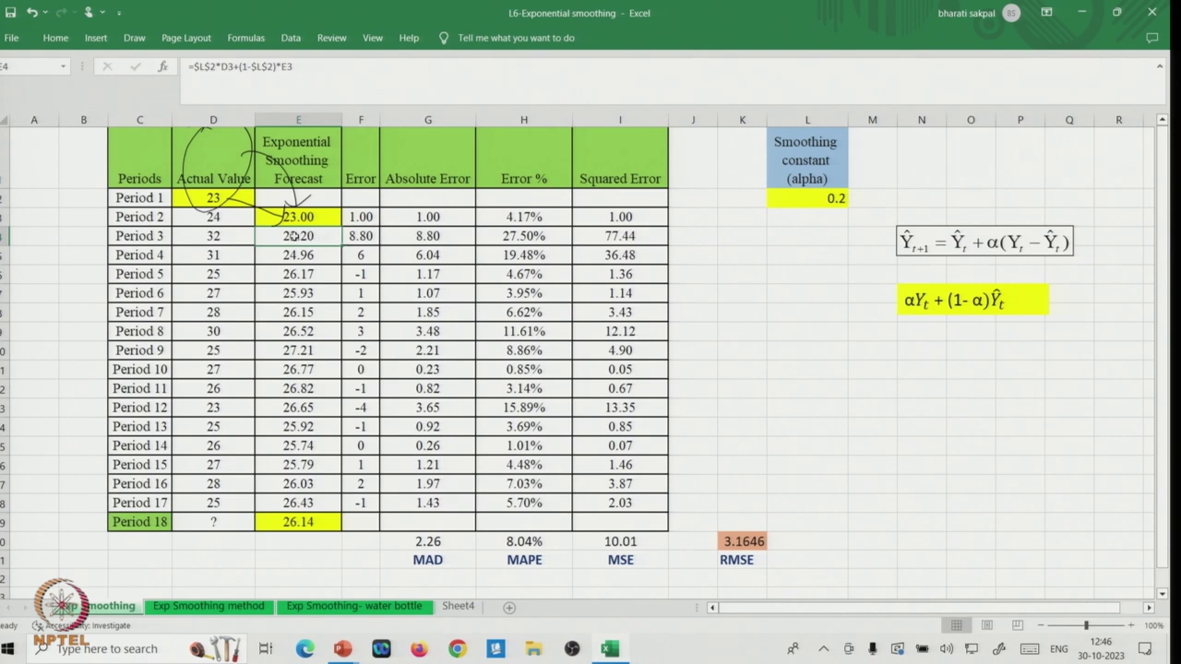
{"action": "double_click", "coordinate": [295, 237]}
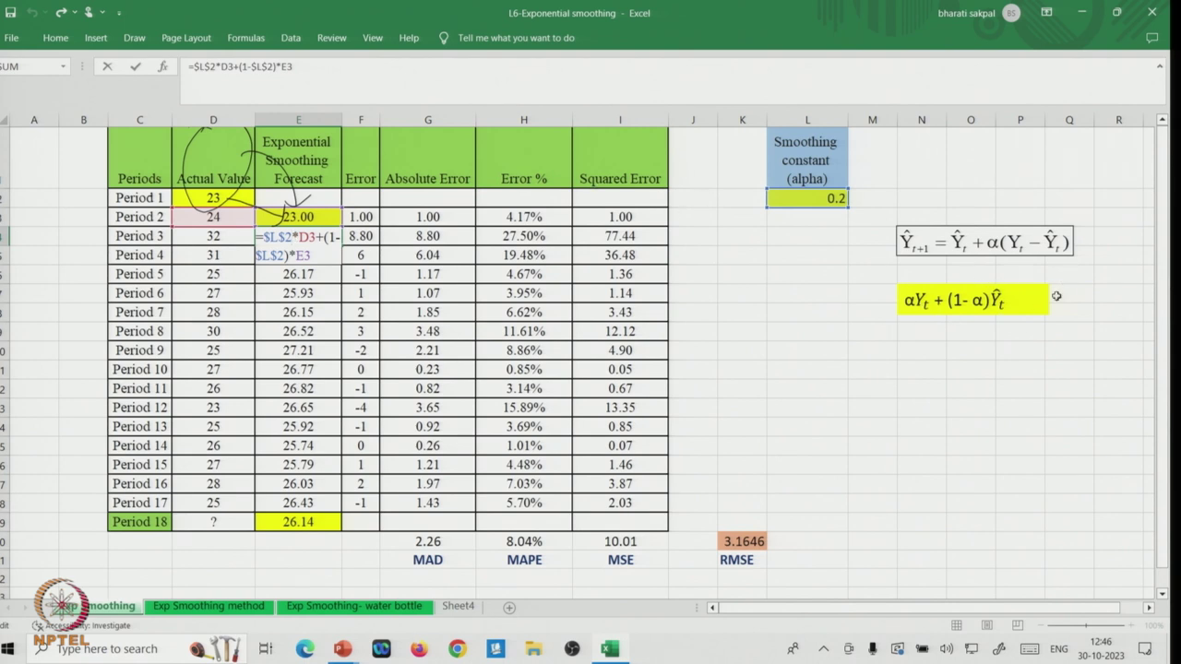
{"action": "key", "text": "Return"}
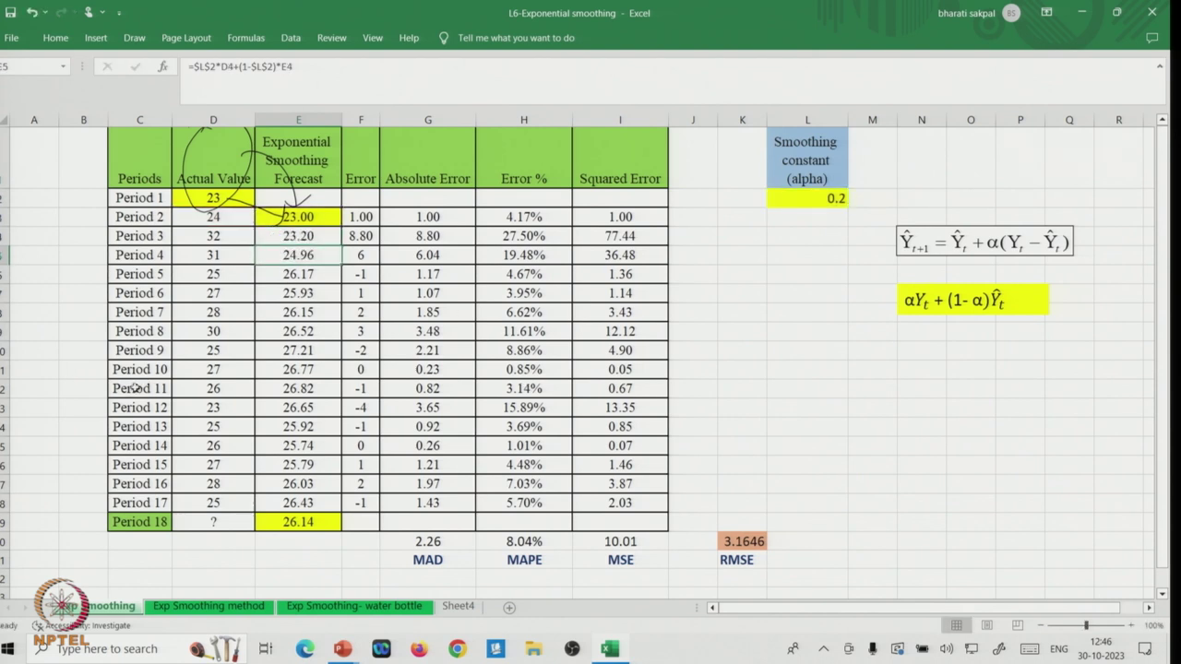
Fill the Period 11 row C12:E12 with yellow.
{"action": "left_click_drag", "start_coordinate": [132, 389], "coordinate": [296, 388]}
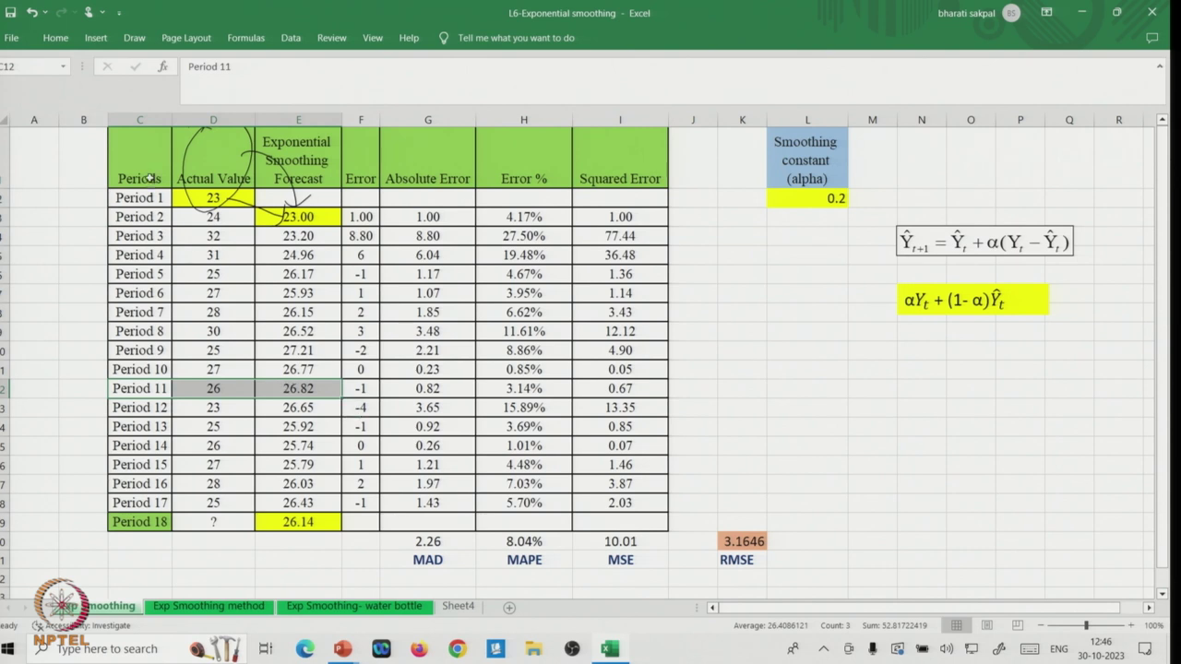
{"action": "left_click", "coordinate": [56, 38]}
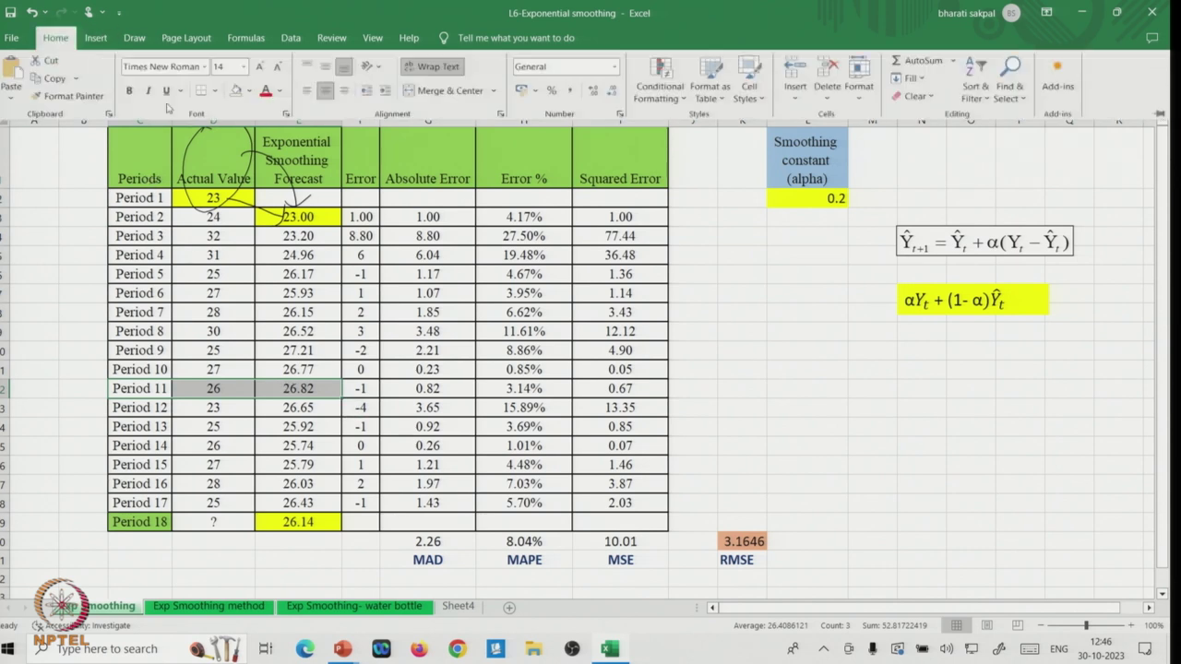
{"action": "left_click", "coordinate": [249, 91]}
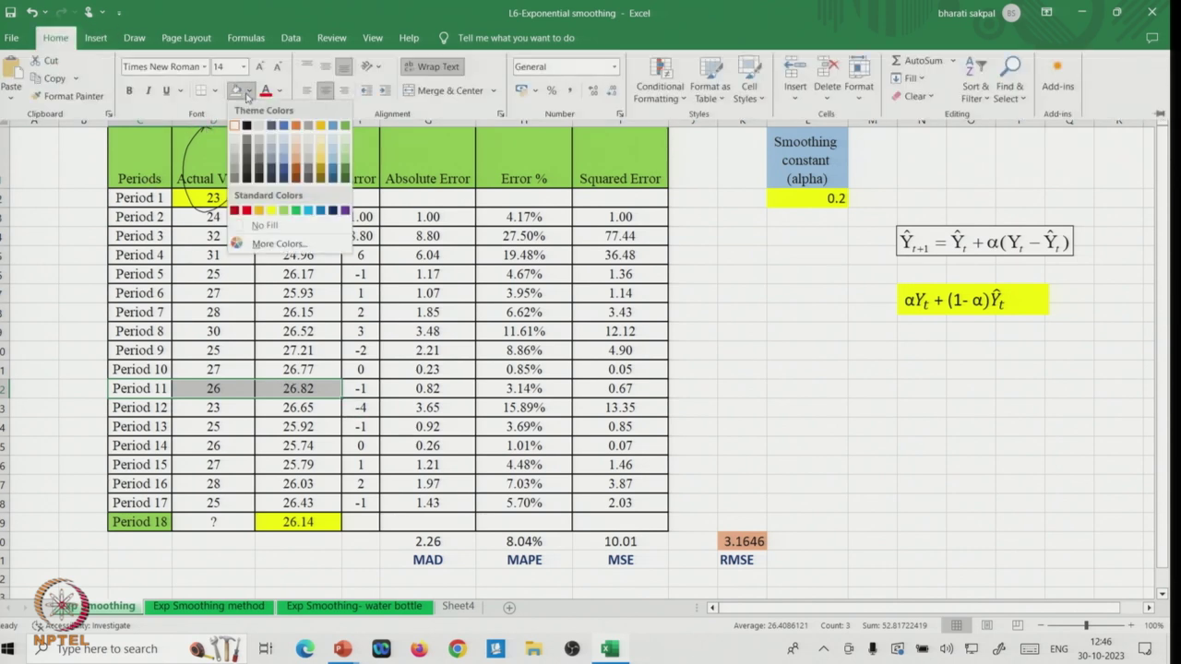
{"action": "left_click", "coordinate": [270, 212]}
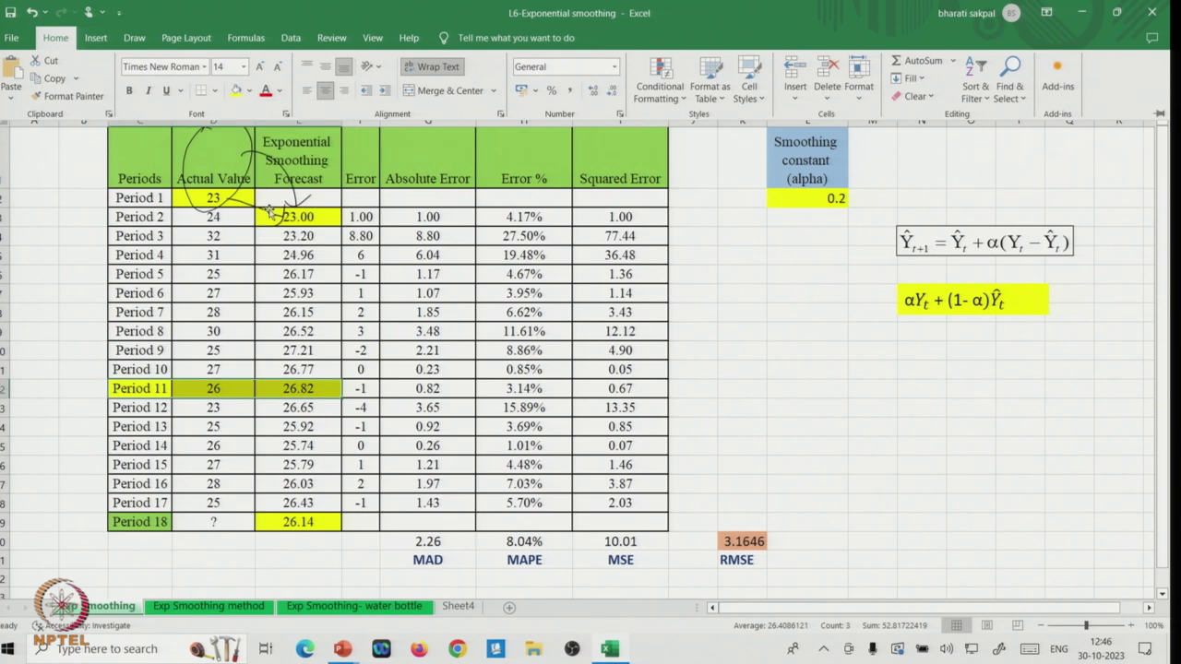
{"action": "left_click", "coordinate": [739, 394]}
{"action": "left_click", "coordinate": [739, 394]}
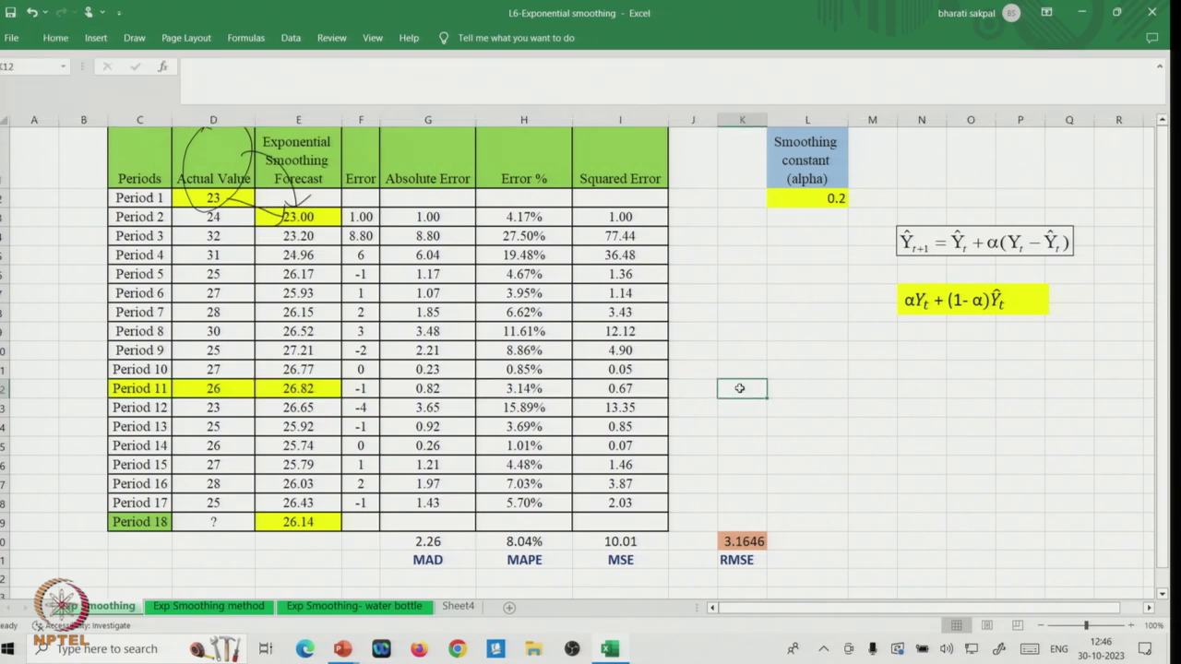
Enter the check formula =L2*D11+(1-L2)*E11 in L12, returning 26.8172242.
{"action": "left_click", "coordinate": [791, 389]}
{"action": "type", "text": "="}
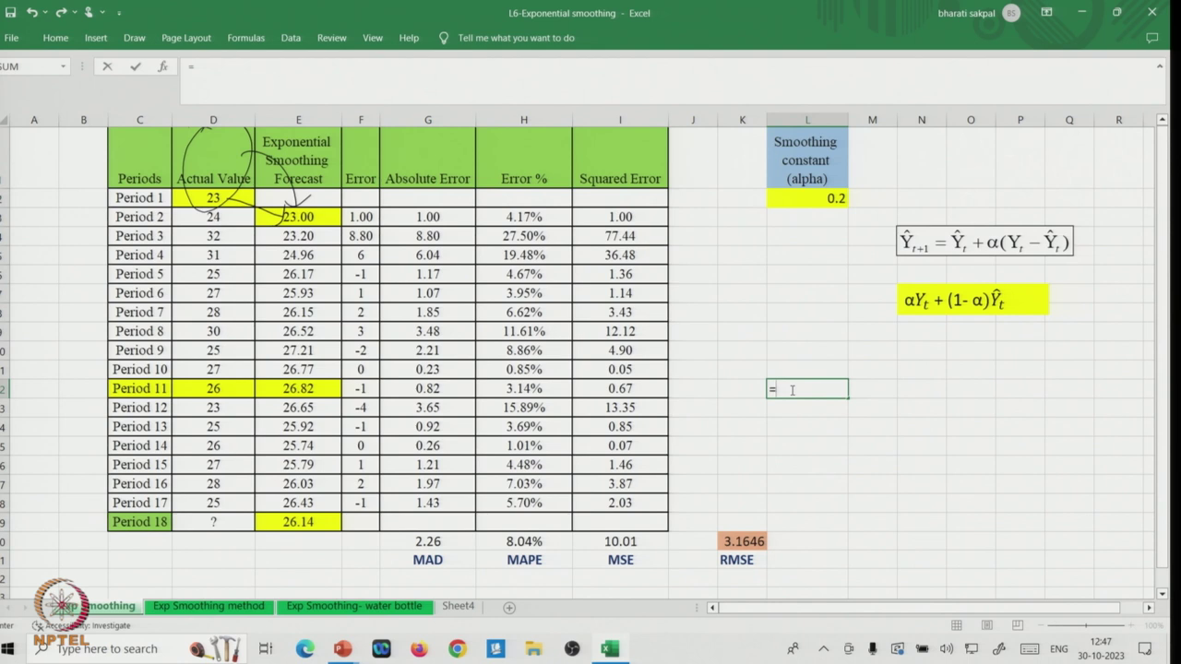
{"action": "left_click", "coordinate": [829, 197]}
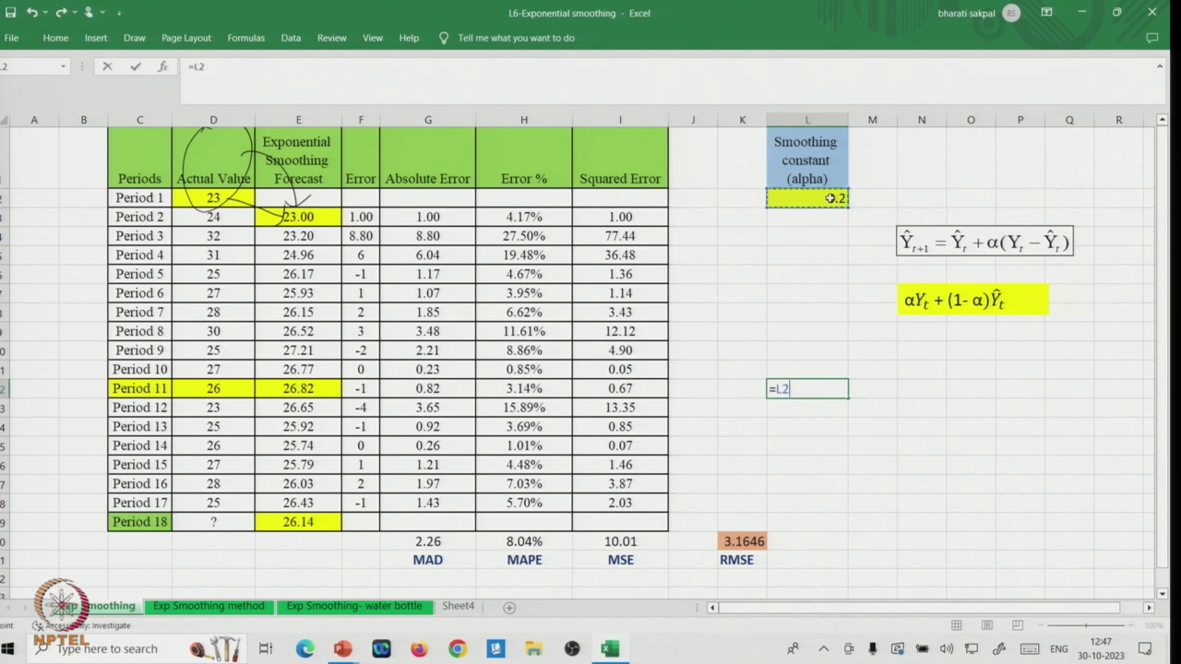
{"action": "type", "text": "*"}
{"action": "left_click", "coordinate": [209, 369]}
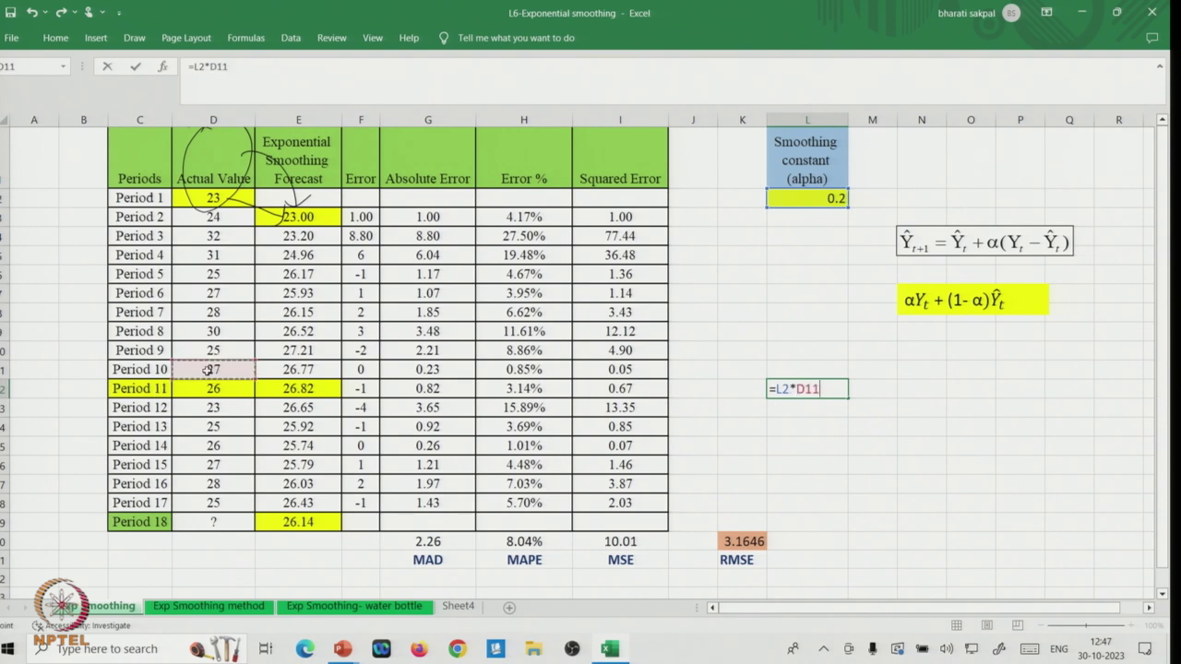
{"action": "type", "text": "+(1-"}
{"action": "left_click", "coordinate": [806, 196]}
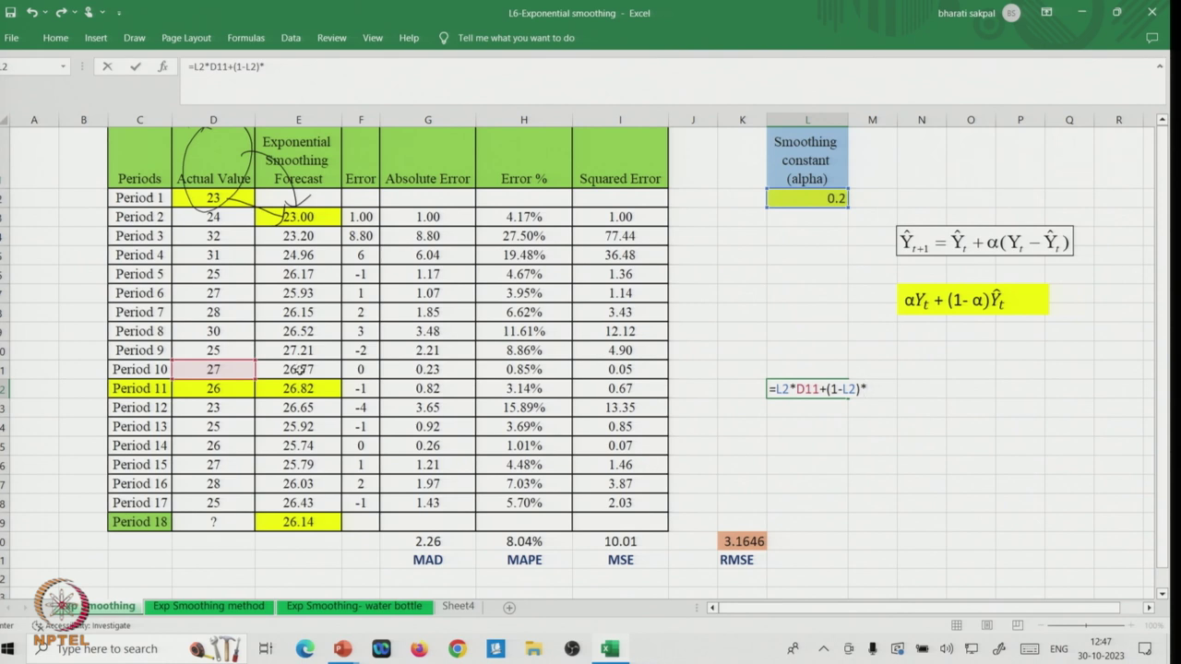
{"action": "left_click", "coordinate": [300, 369]}
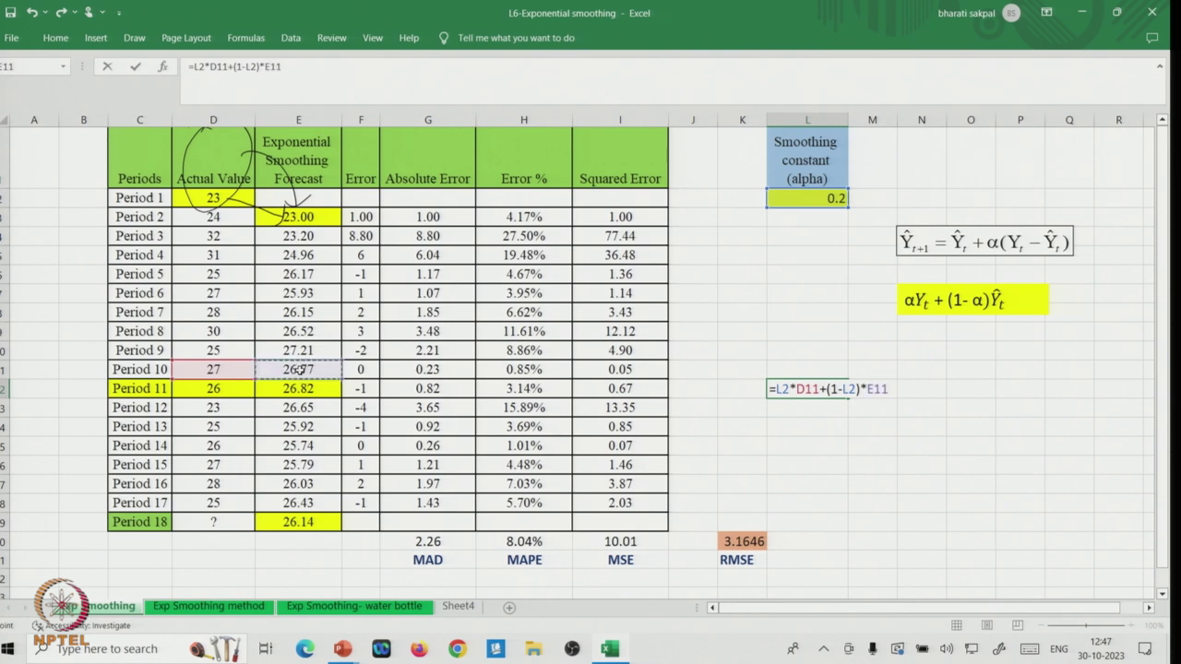
{"action": "key", "text": "Return"}
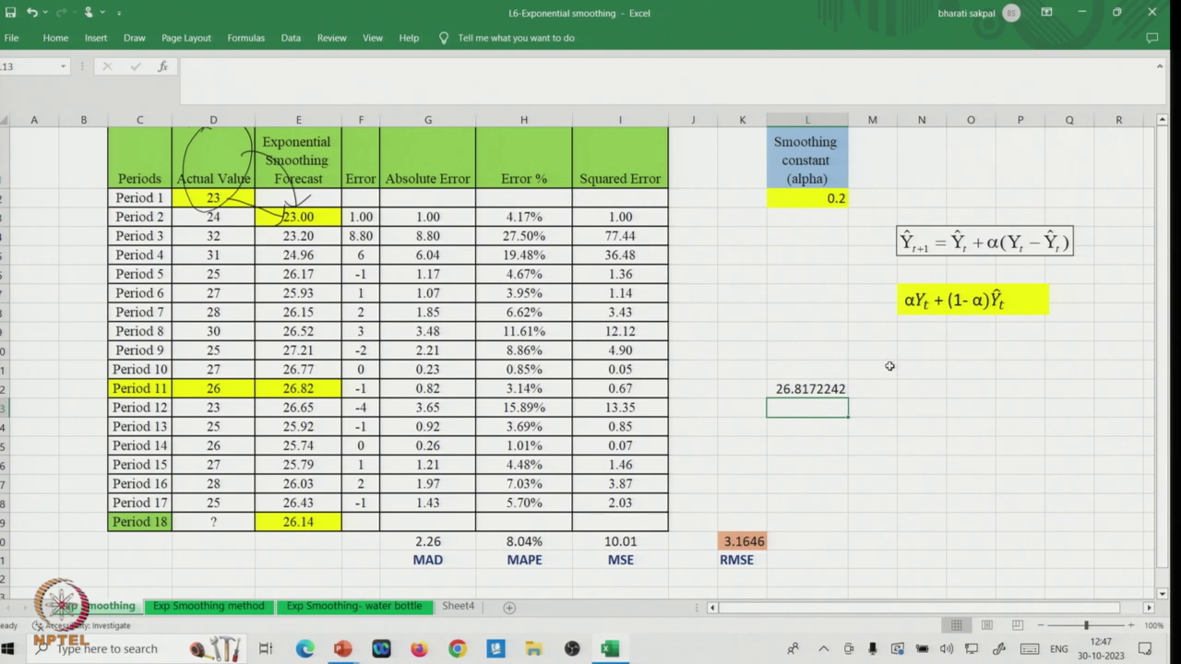
Fill L12 yellow and compare it with Period 11's forecast formula.
{"action": "left_click", "coordinate": [797, 389]}
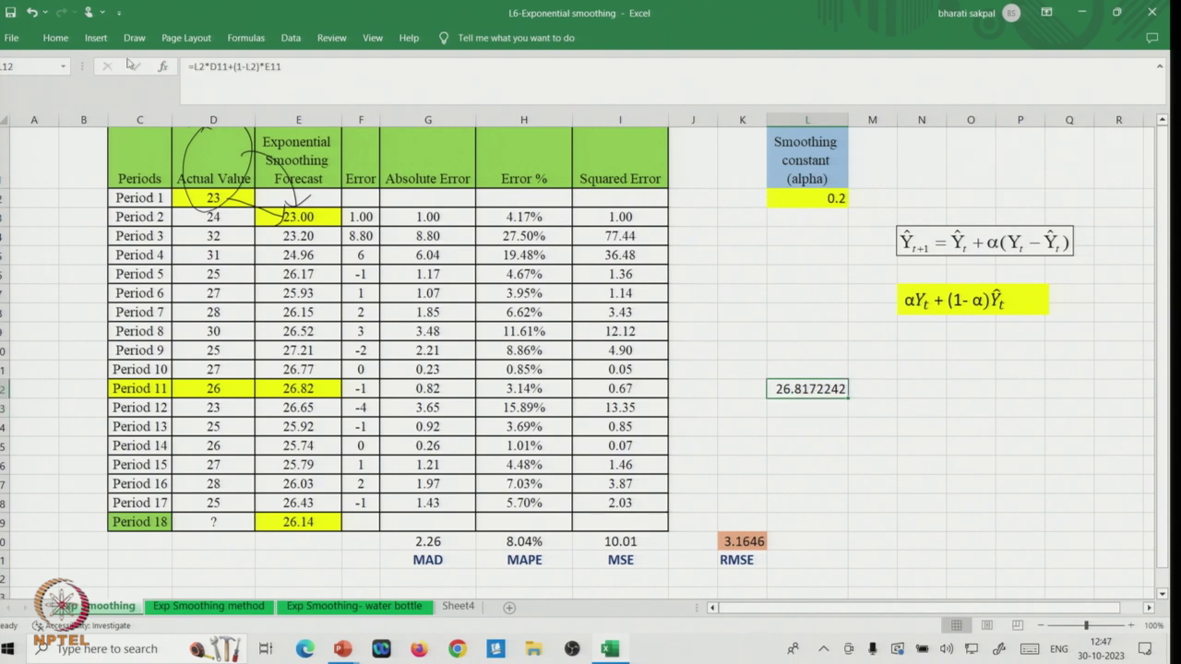
{"action": "left_click", "coordinate": [57, 38]}
{"action": "left_click", "coordinate": [236, 91]}
{"action": "left_click", "coordinate": [297, 382]}
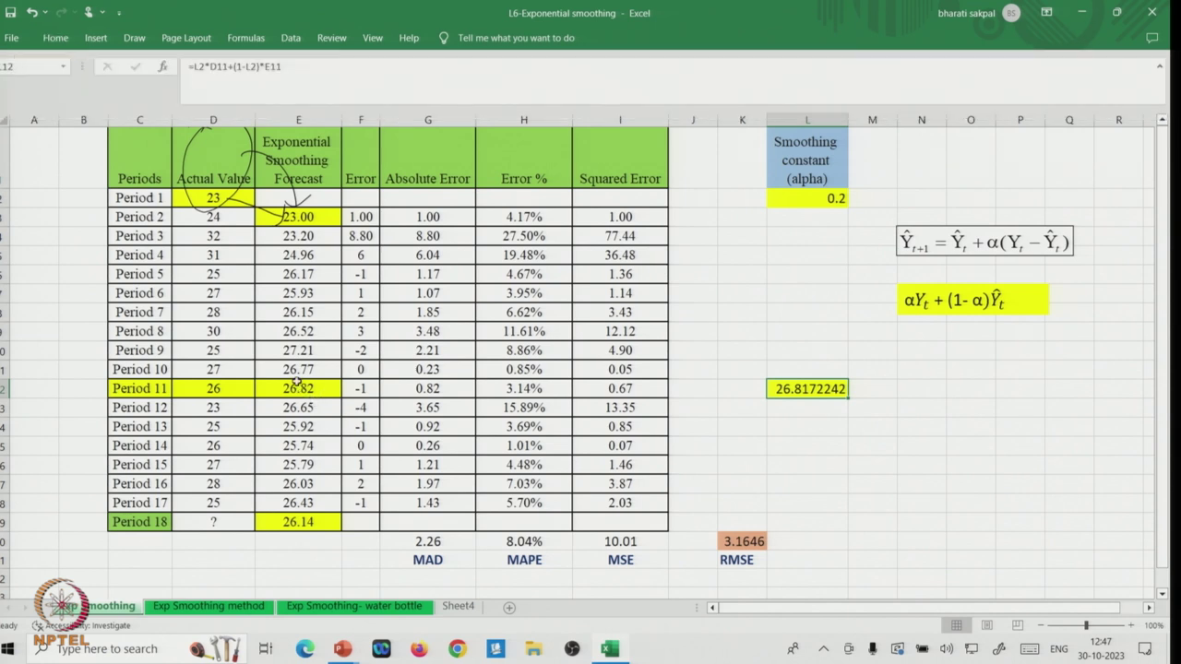
{"action": "left_click", "coordinate": [298, 389]}
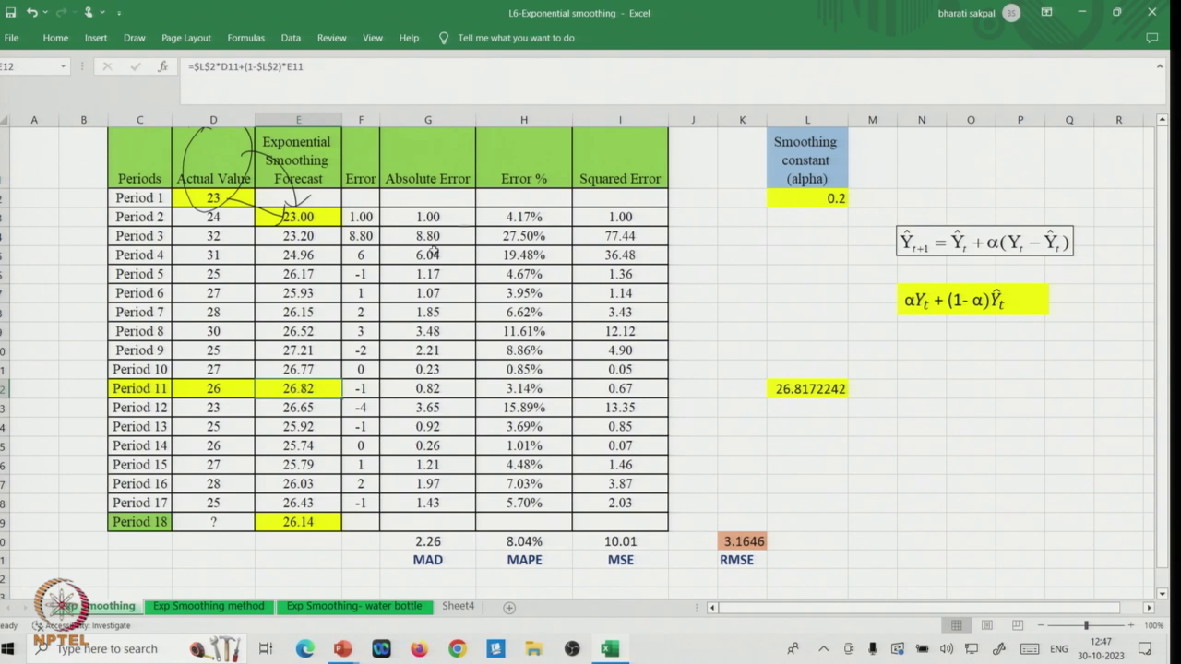
Copy the forecast formula down to Period 18 and fill its 26.14 forecast yellow.
{"action": "left_click", "coordinate": [313, 236]}
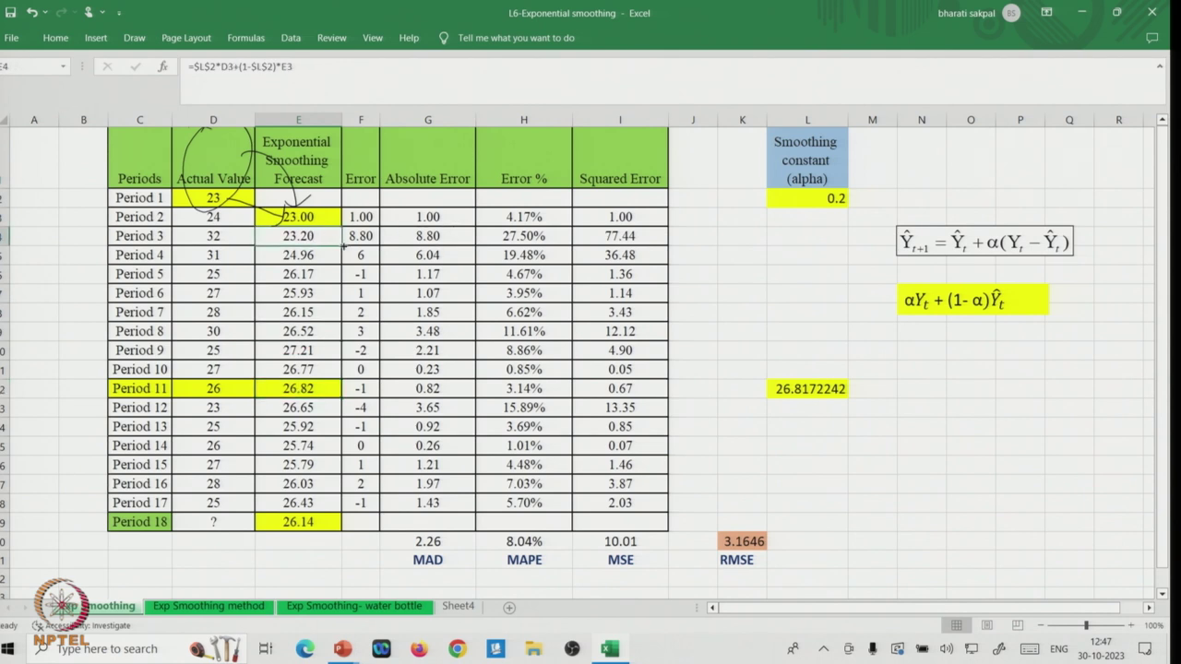
{"action": "left_click_drag", "start_coordinate": [340, 245], "coordinate": [320, 525]}
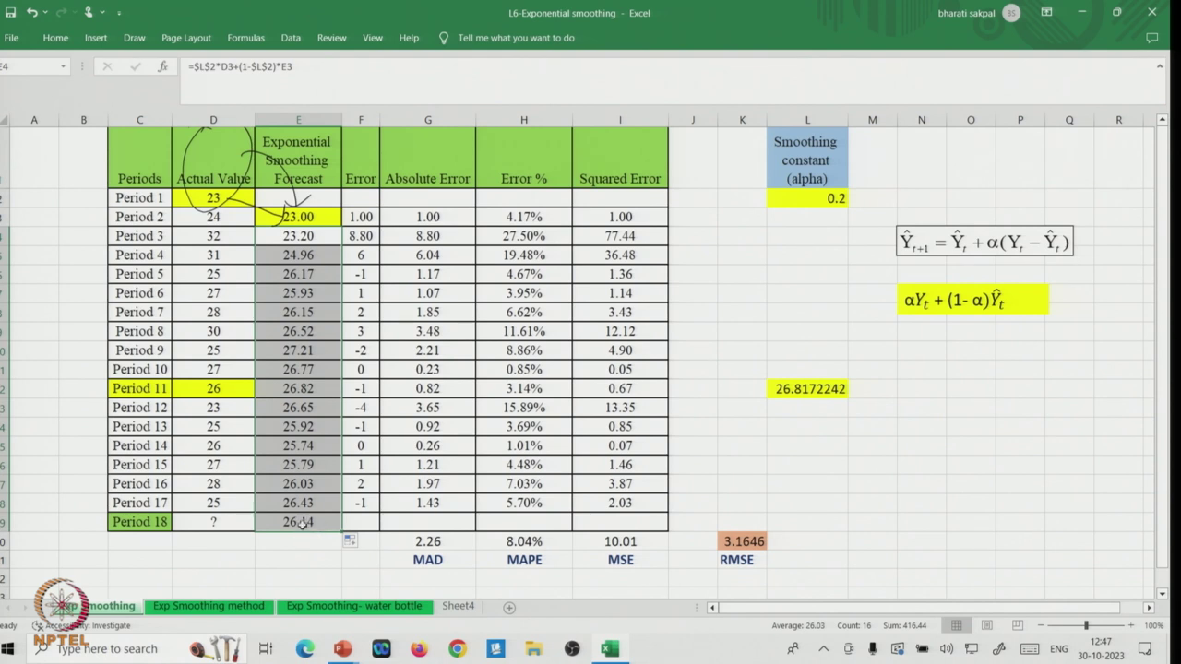
{"action": "left_click", "coordinate": [303, 523]}
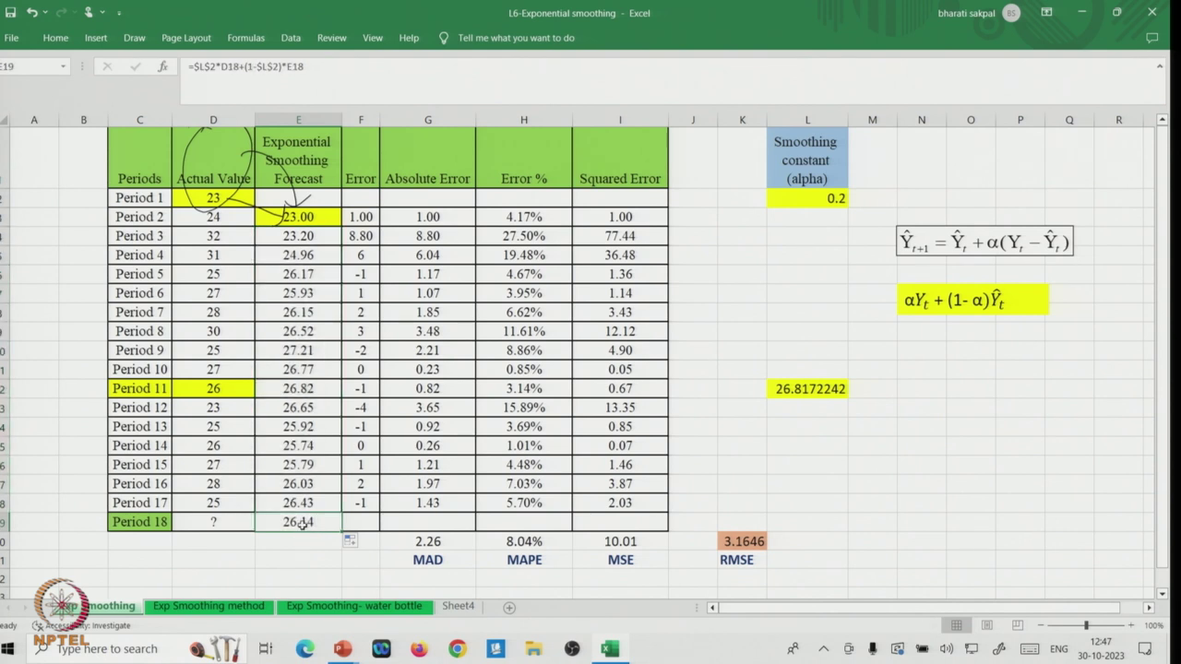
{"action": "left_click", "coordinate": [55, 38]}
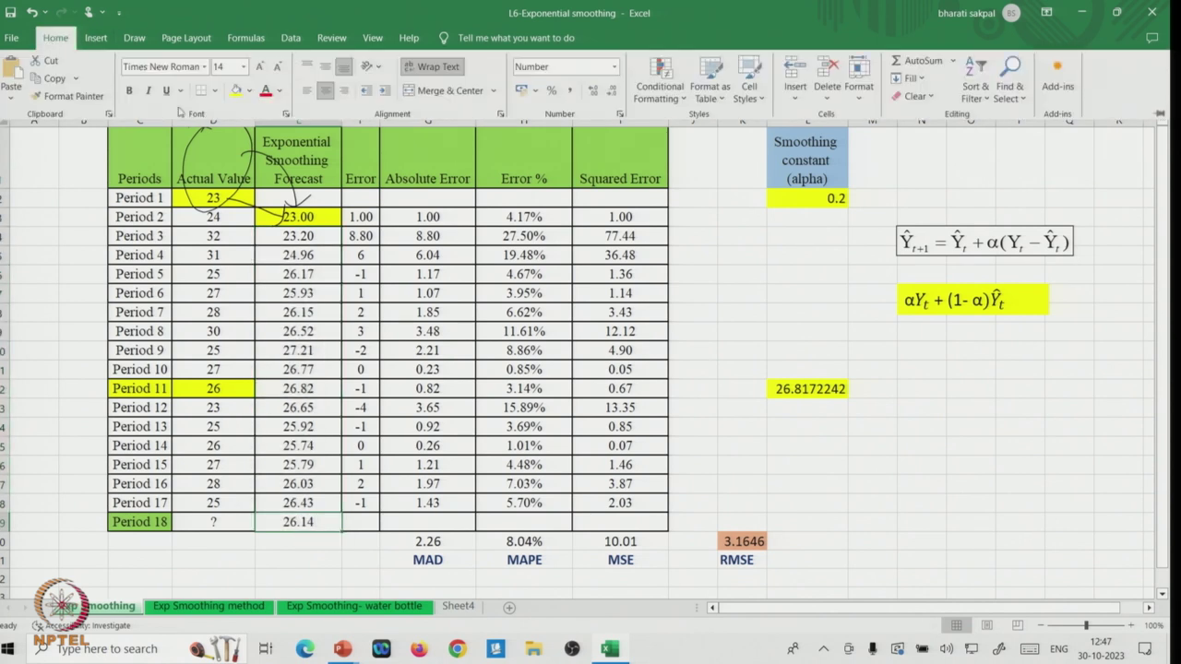
{"action": "left_click", "coordinate": [235, 90]}
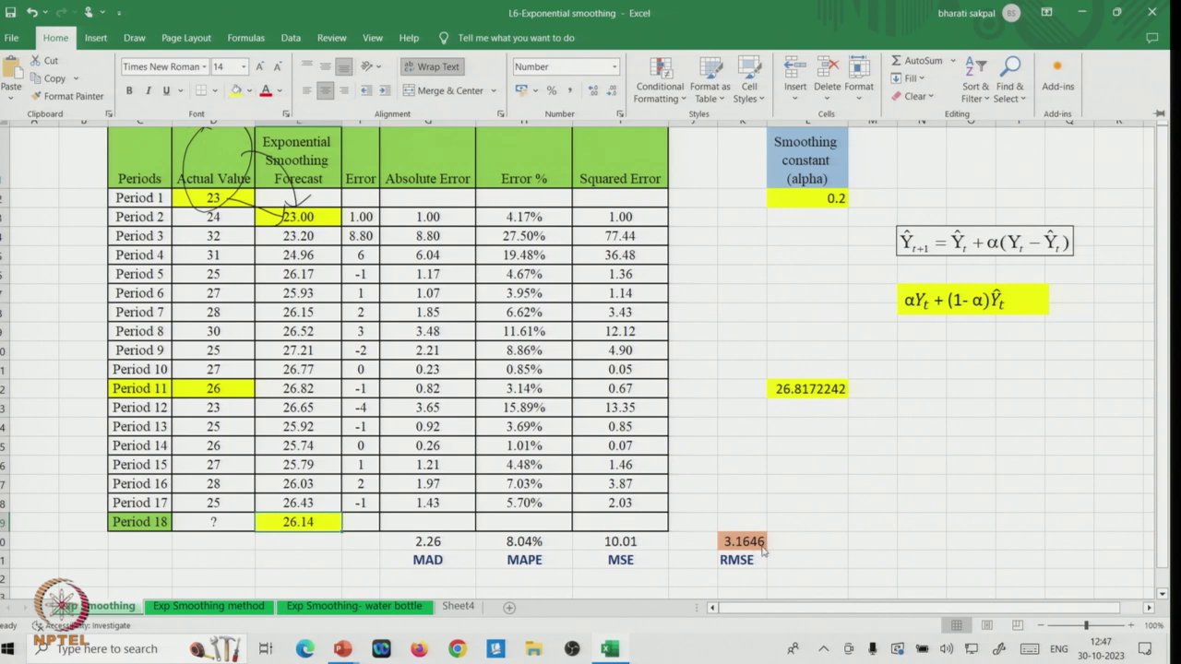
{"action": "left_click", "coordinate": [332, 553]}
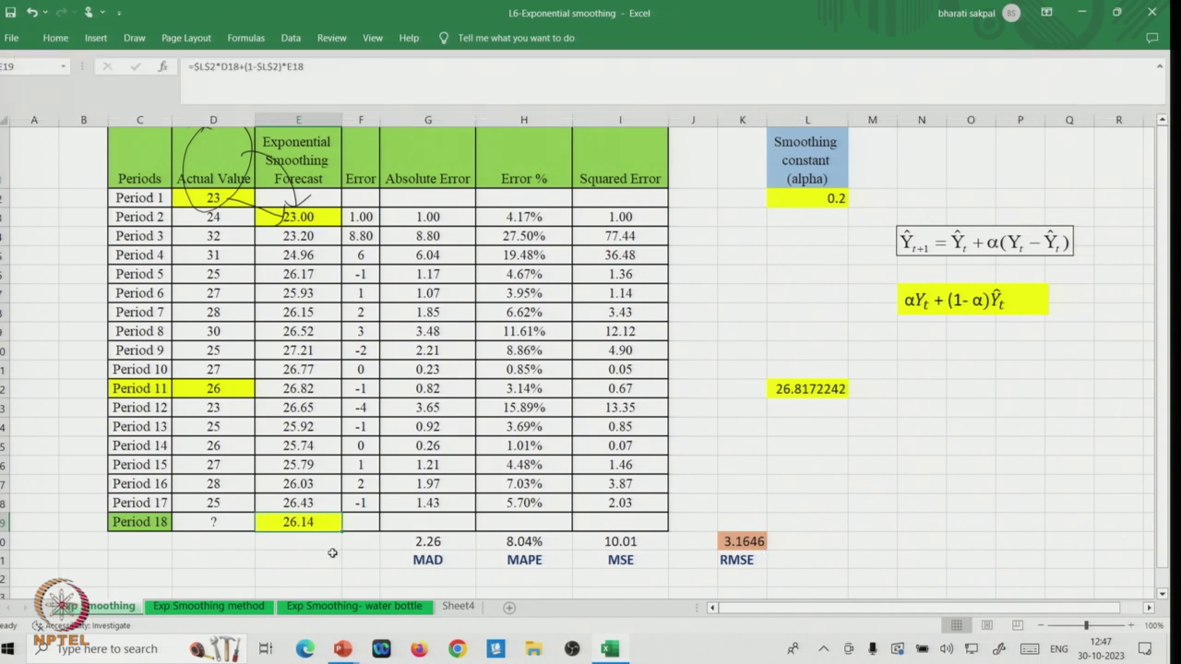
Review the MAD, Error %, MAPE and MSE formulas without changing them.
{"action": "double_click", "coordinate": [428, 542]}
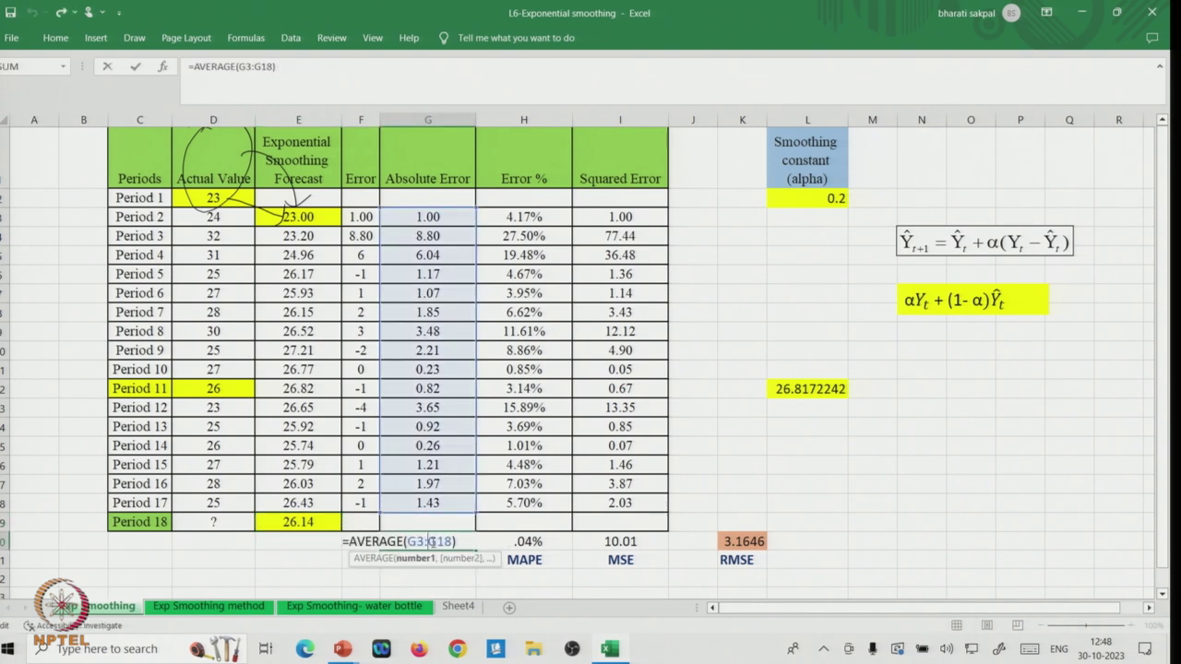
{"action": "key", "text": "Return"}
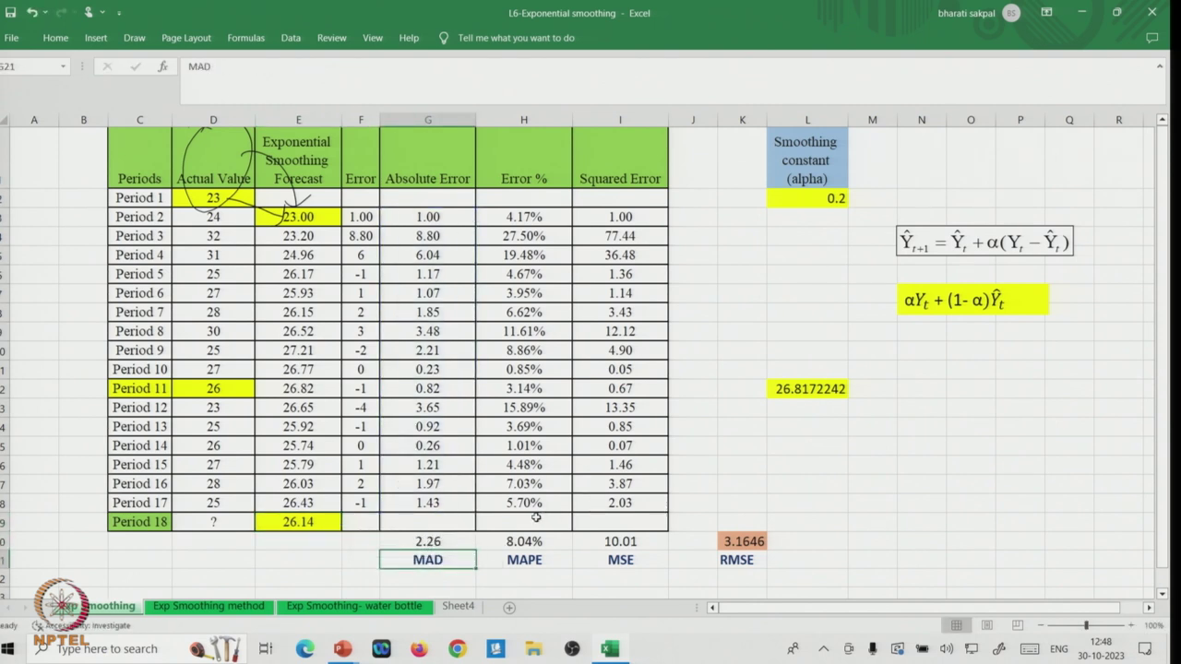
{"action": "double_click", "coordinate": [523, 216]}
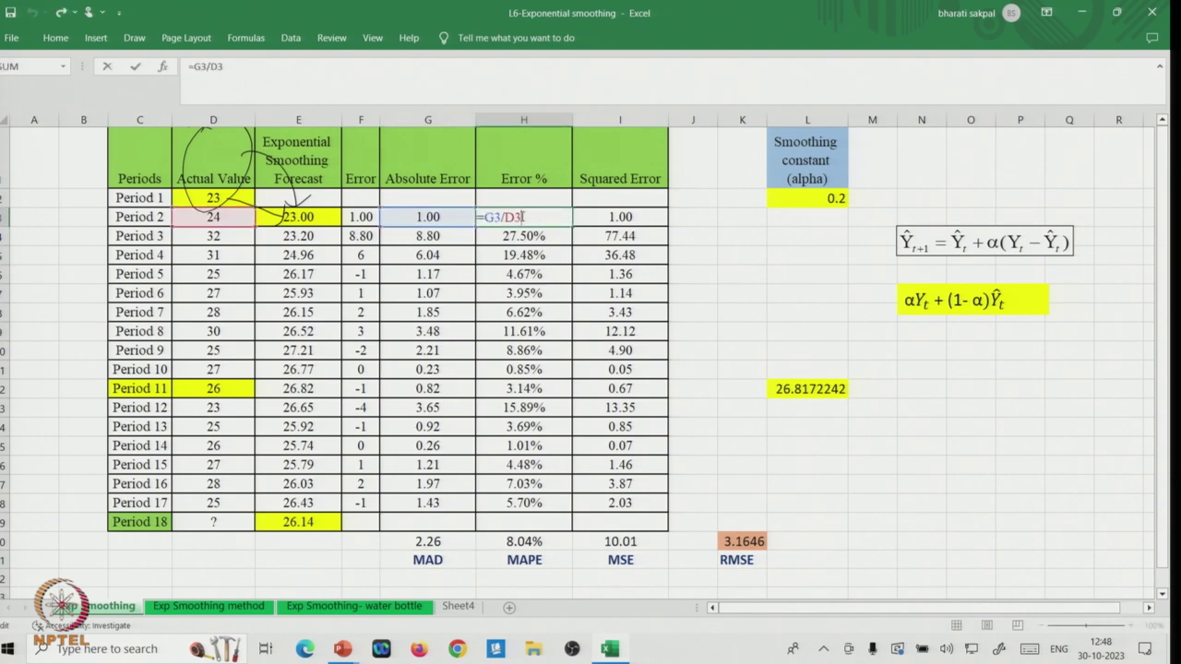
{"action": "key", "text": "Return"}
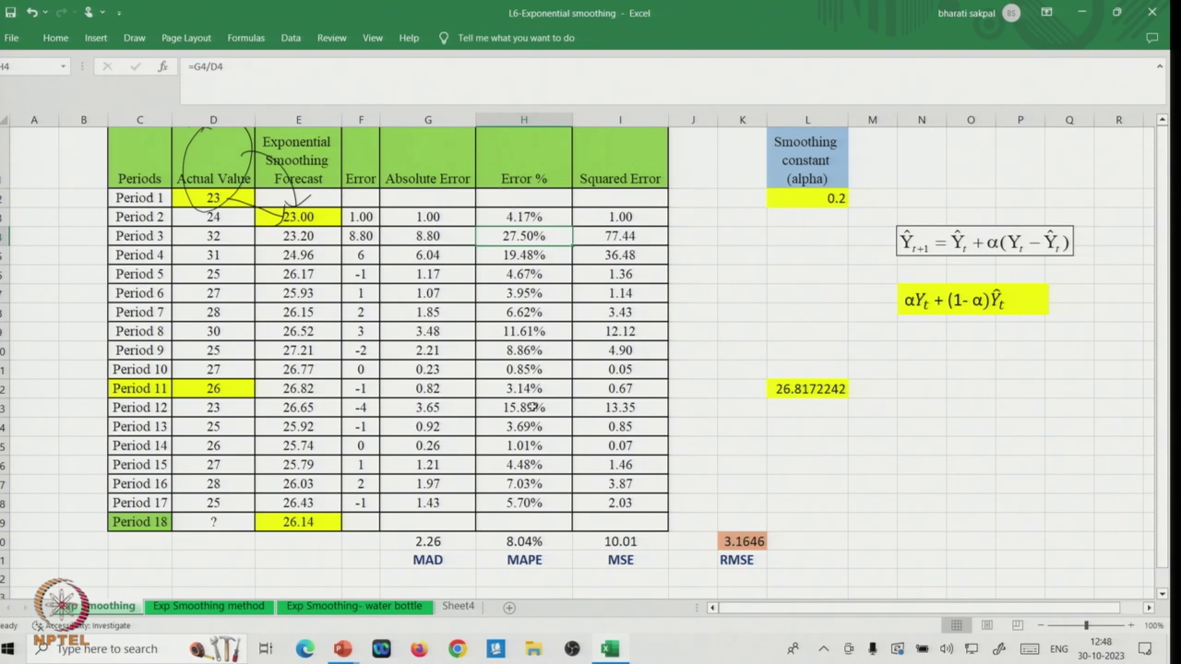
{"action": "double_click", "coordinate": [525, 542]}
{"action": "key", "text": "Return"}
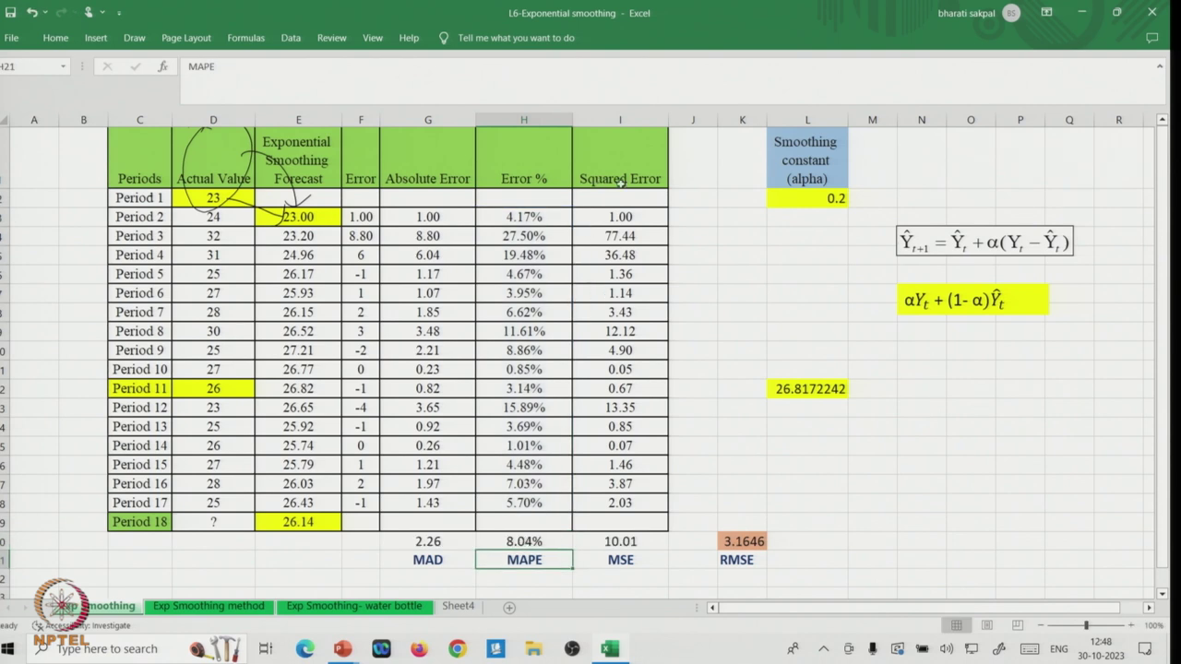
{"action": "double_click", "coordinate": [624, 542]}
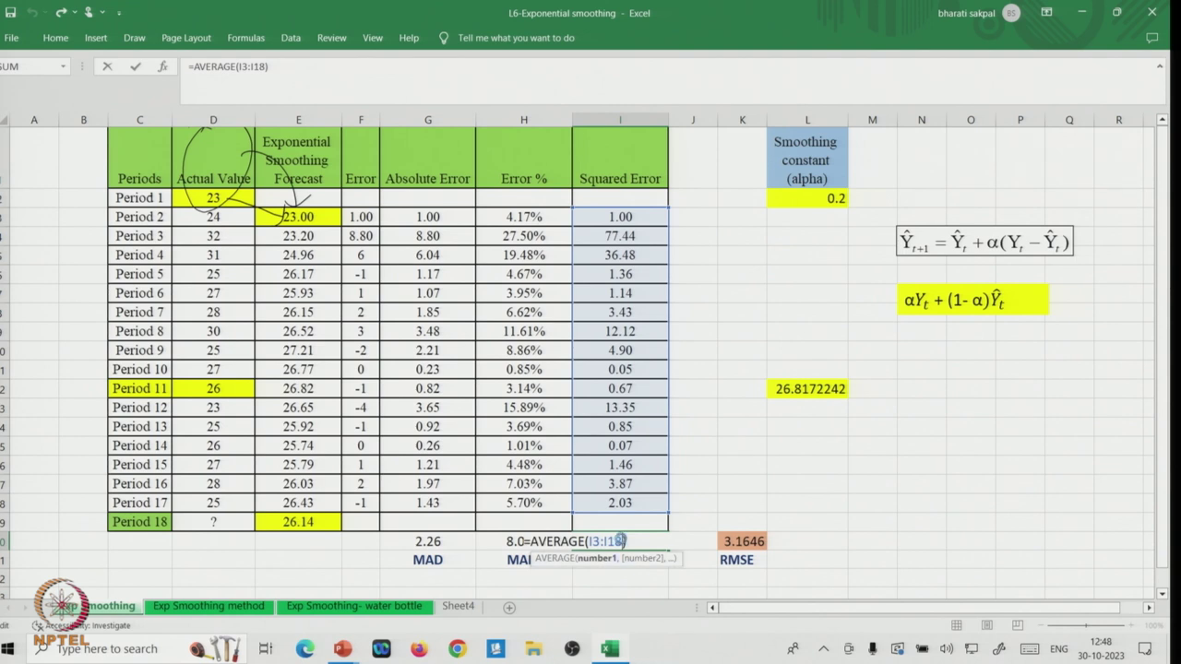
{"action": "key", "text": "Return"}
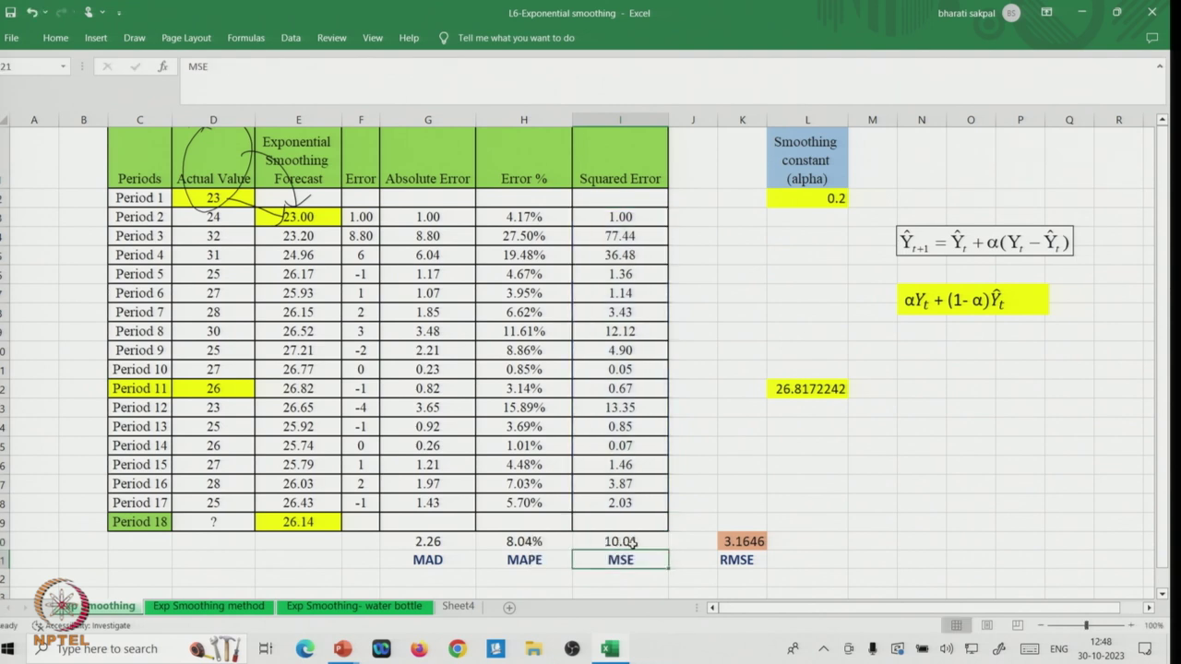
Review the RMSE =SQRT(I20) formula and set alpha in L2 to 0.8.
{"action": "double_click", "coordinate": [752, 541]}
{"action": "key", "text": "Return"}
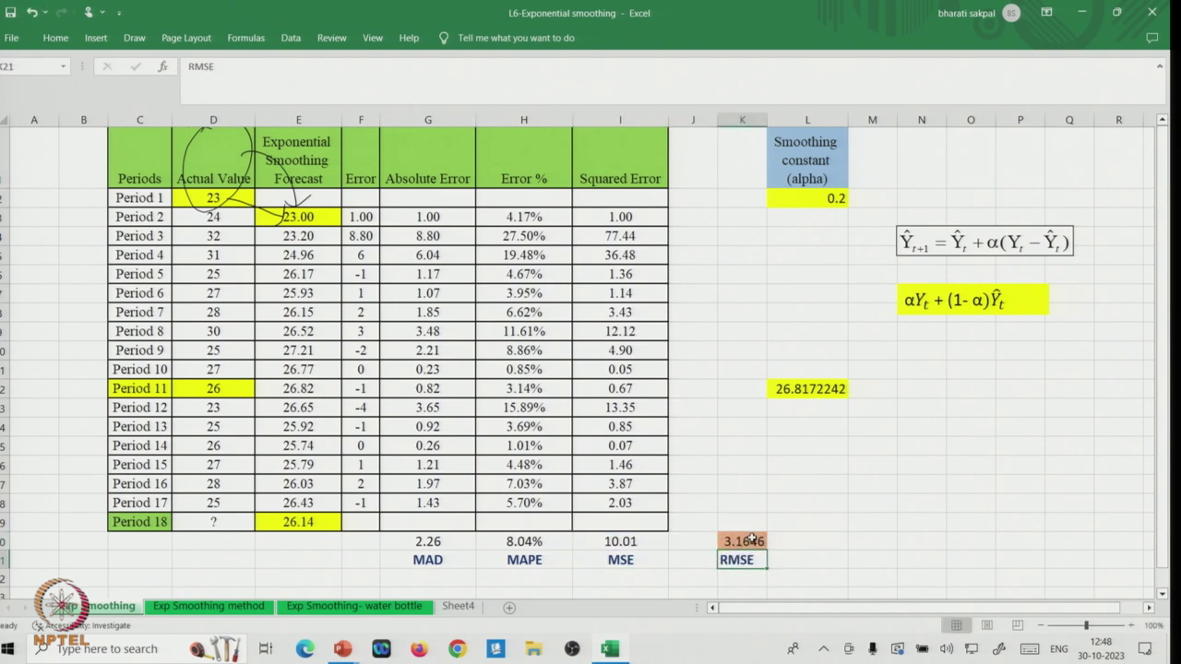
{"action": "left_click", "coordinate": [829, 199]}
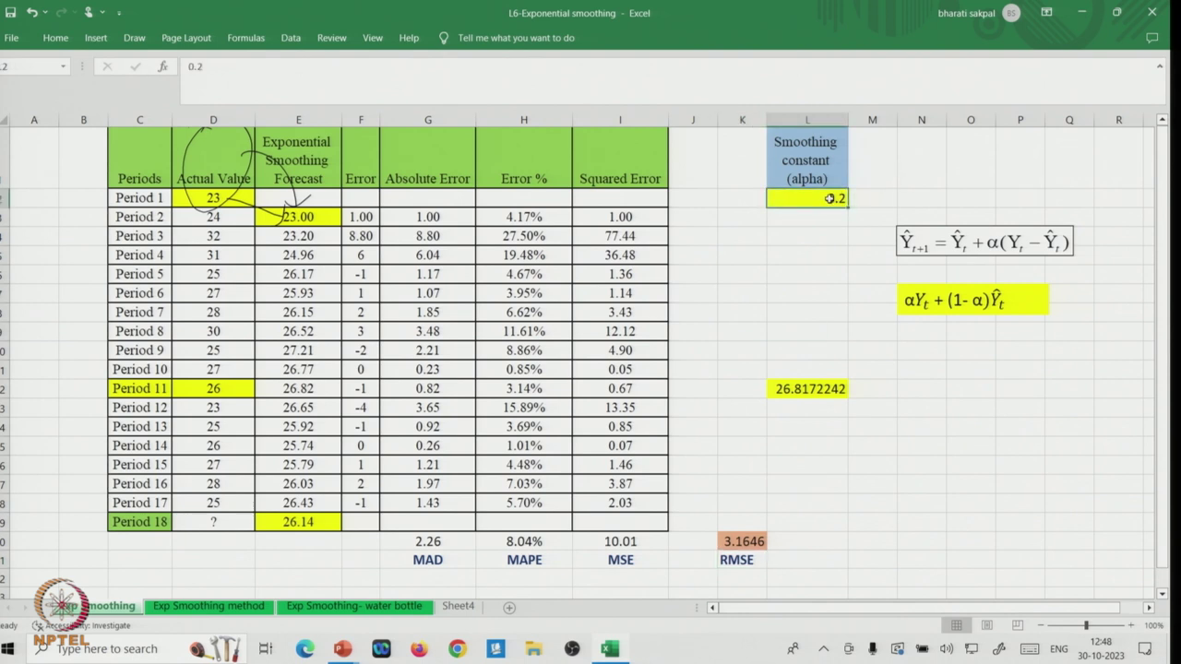
{"action": "type", "text": ".8"}
{"action": "key", "text": "Return"}
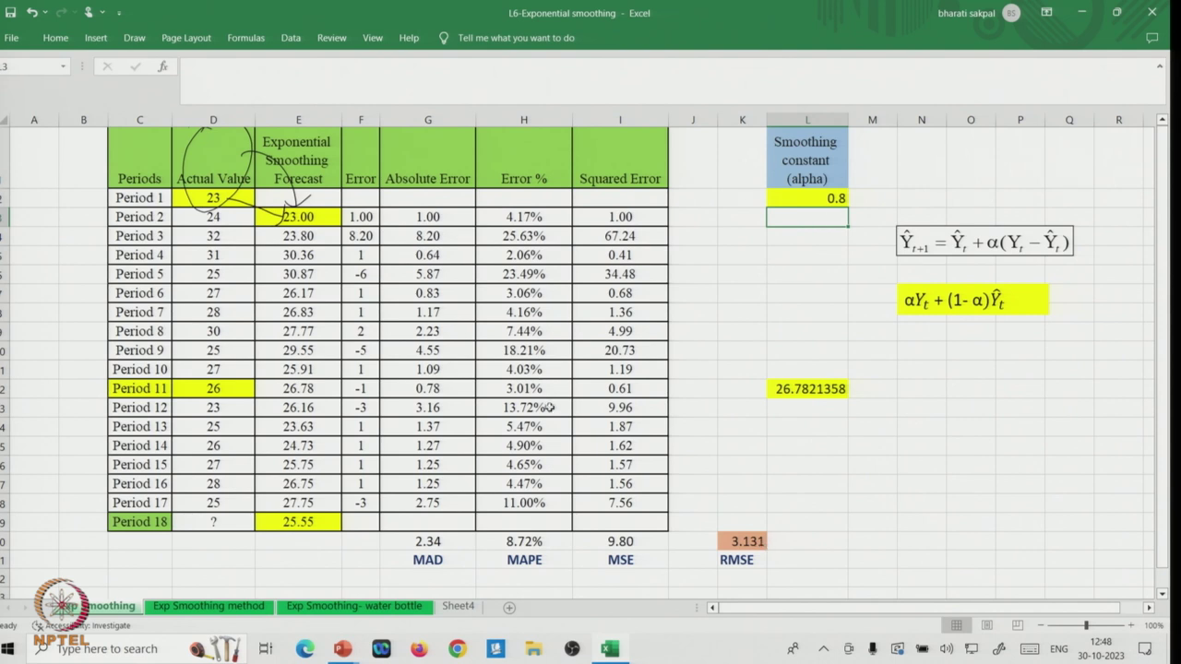
Set alpha to 0.5, giving a Period 18 forecast of 26.05 and RMSE 3.046.
{"action": "left_click", "coordinate": [311, 523]}
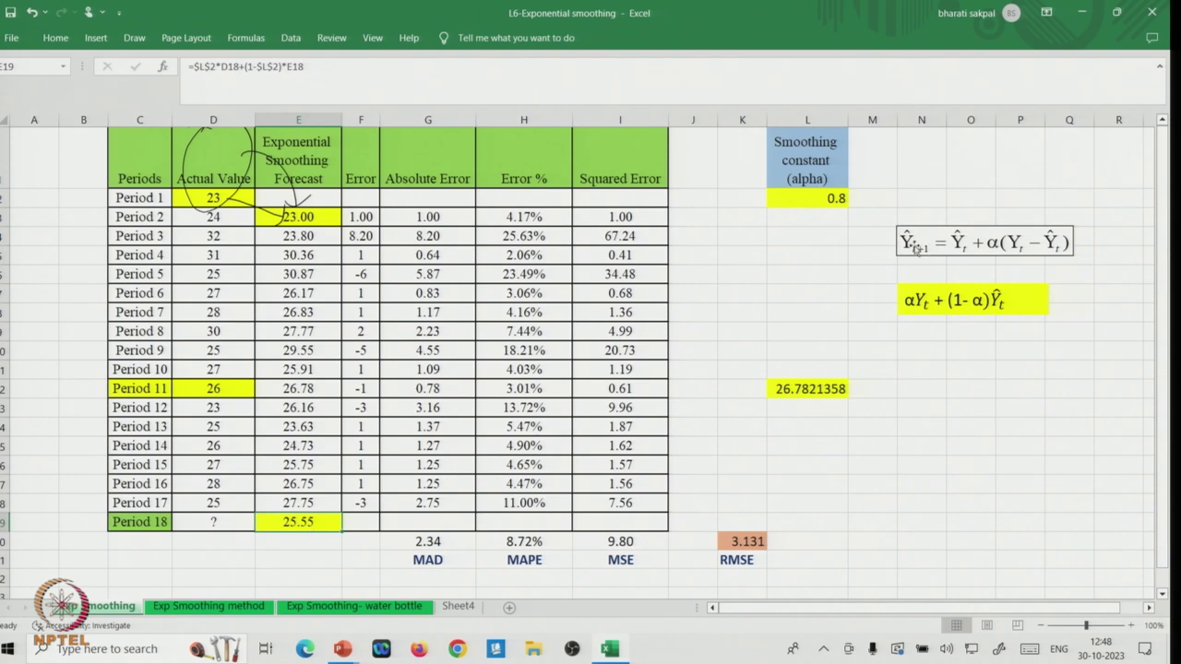
{"action": "left_click", "coordinate": [834, 197]}
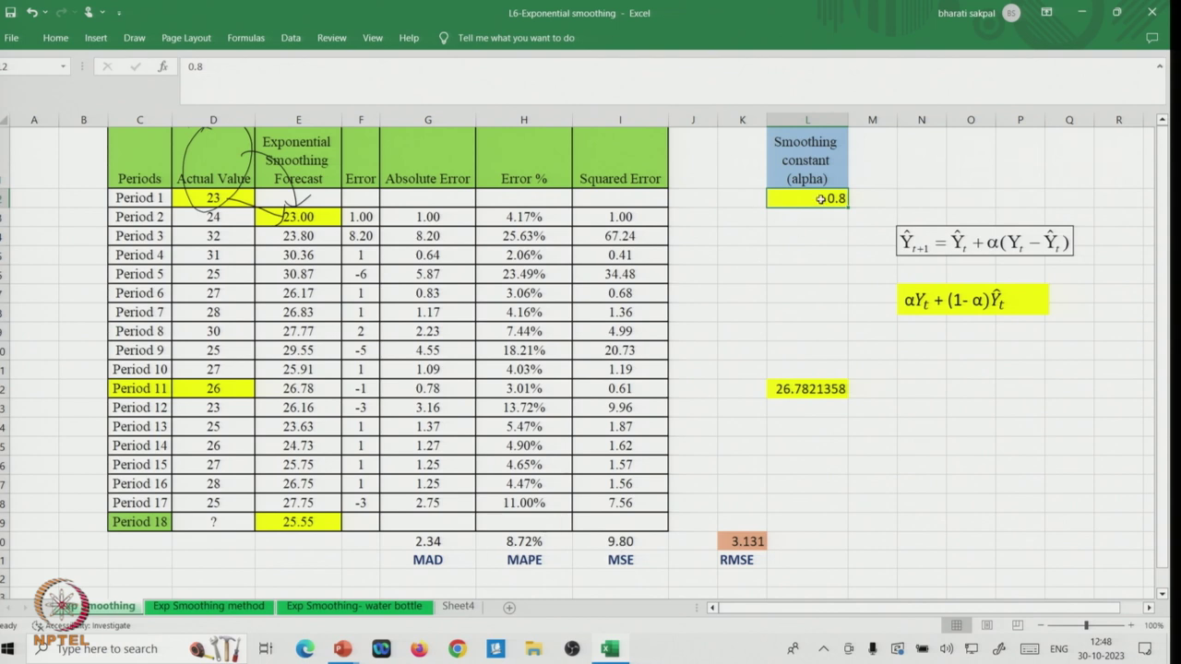
{"action": "type", "text": ".5"}
{"action": "key", "text": "Return"}
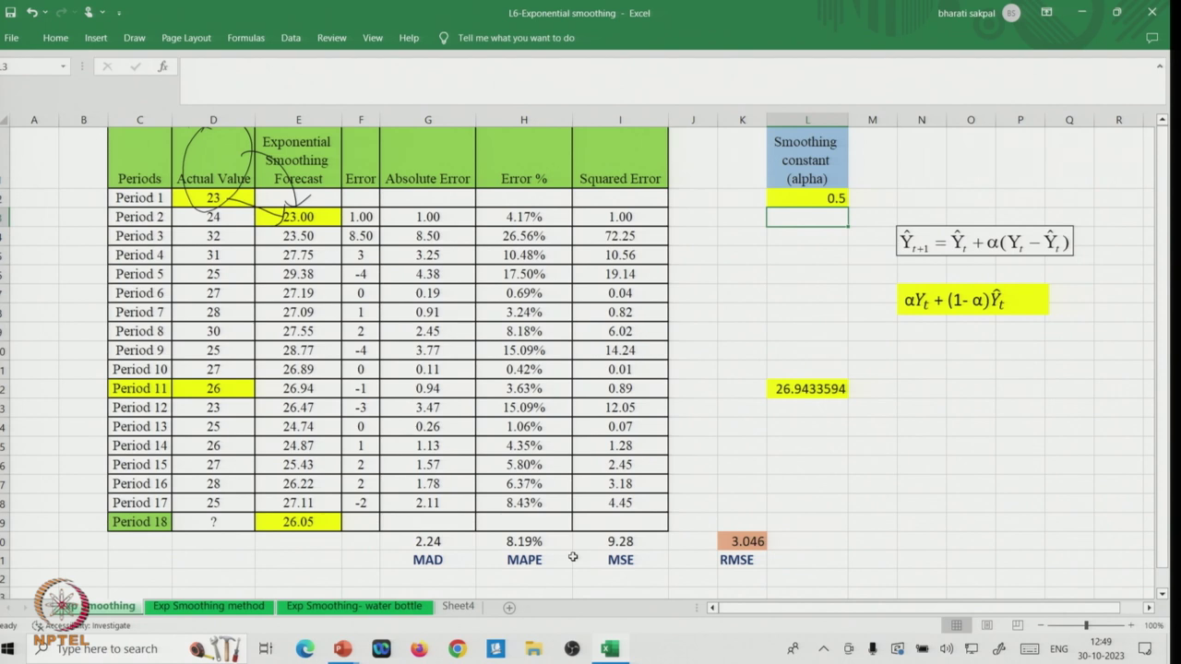
{"action": "left_click", "coordinate": [915, 412]}
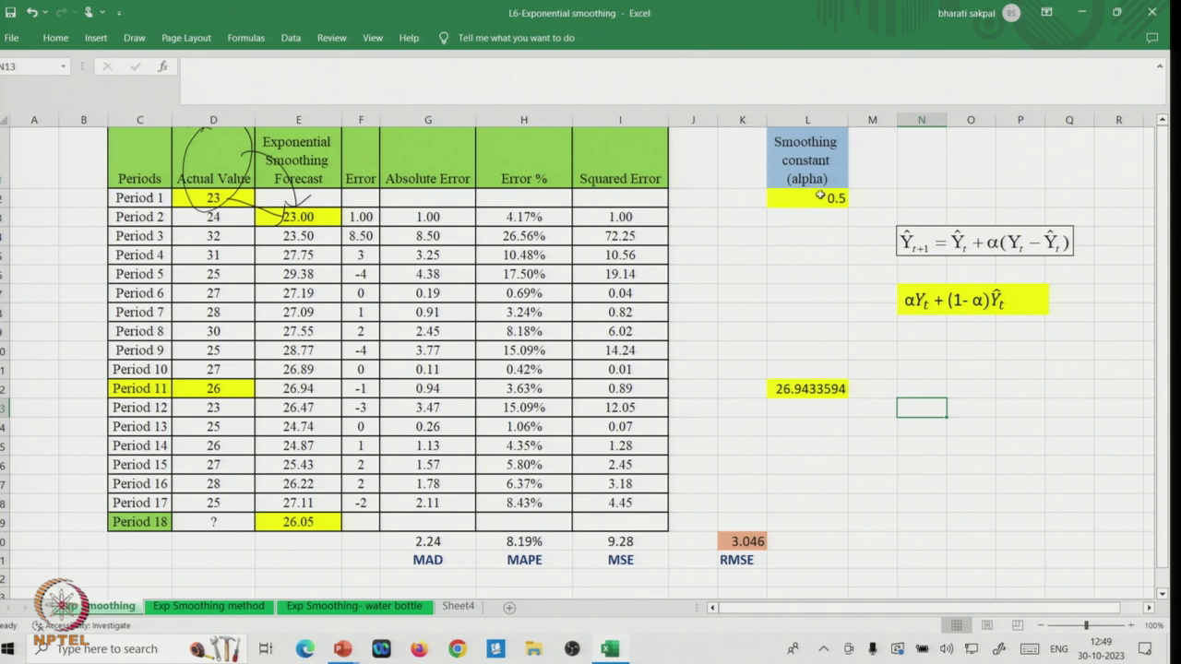
{"action": "left_click", "coordinate": [291, 38]}
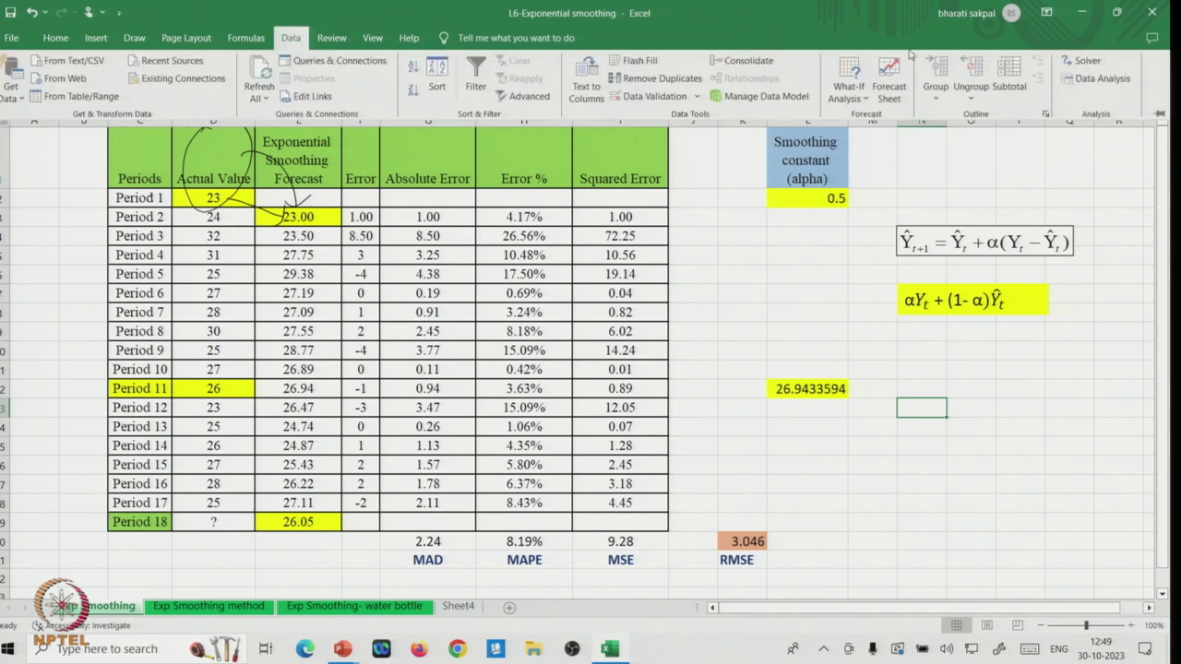
In Solver, minimise RMSE in K20 with alpha cell $L$2 as the variable cell.
{"action": "left_click", "coordinate": [1087, 61]}
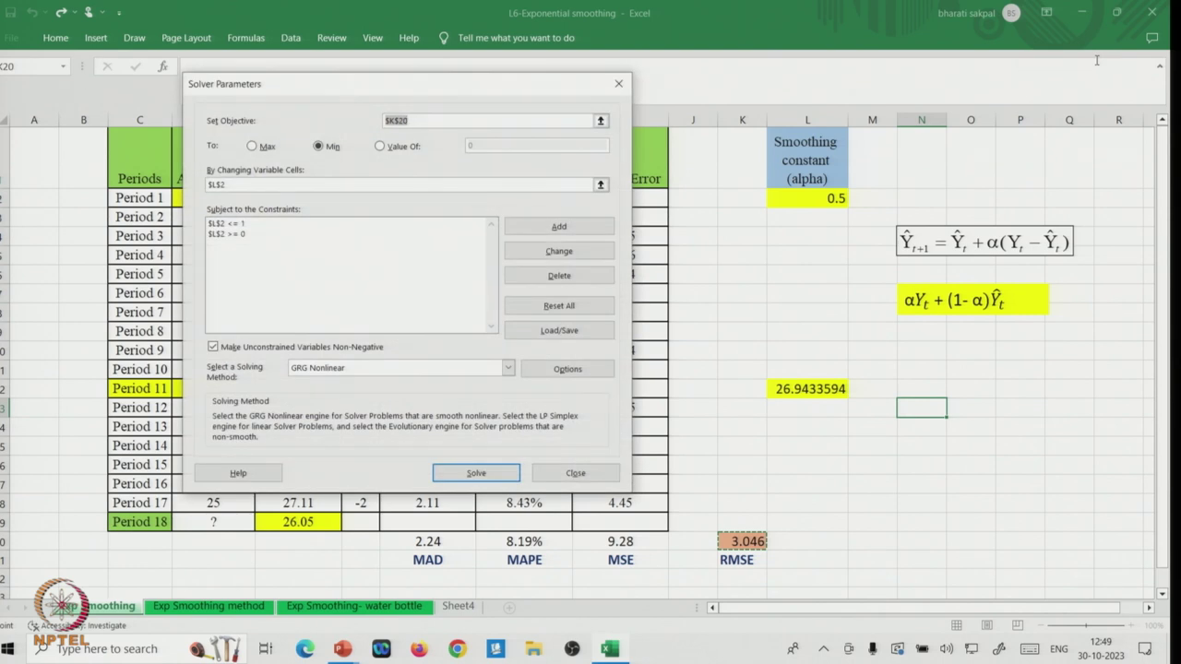
{"action": "left_click_drag", "start_coordinate": [442, 83], "coordinate": [892, 60]}
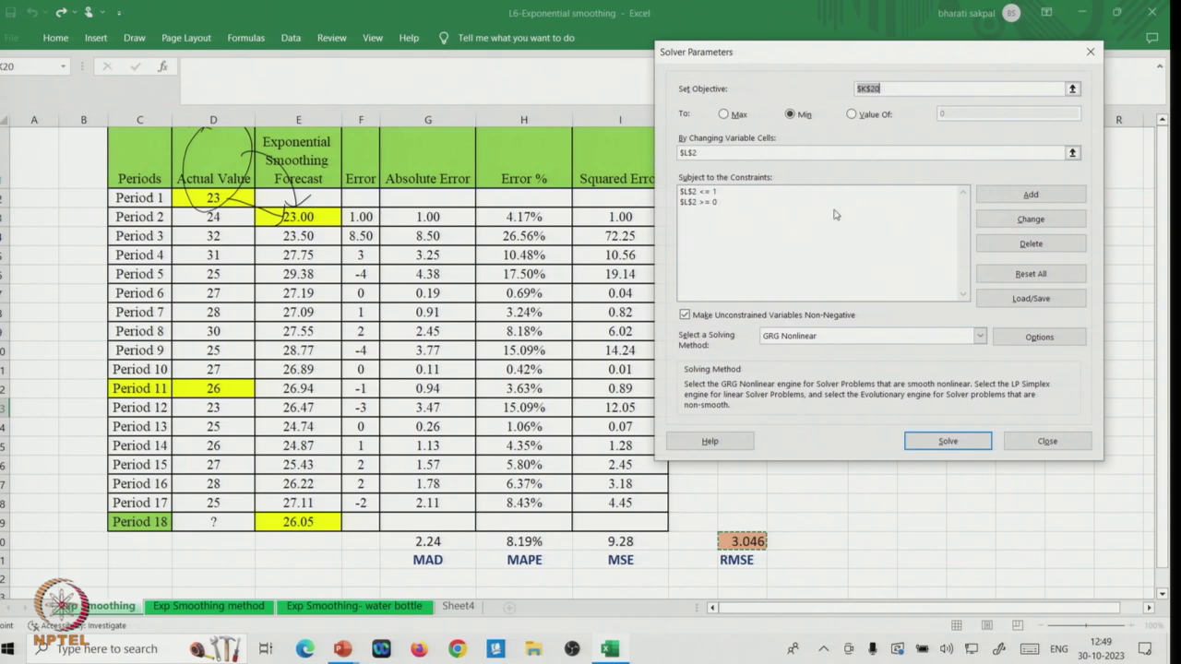
{"action": "left_click", "coordinate": [724, 115]}
{"action": "left_click", "coordinate": [789, 115]}
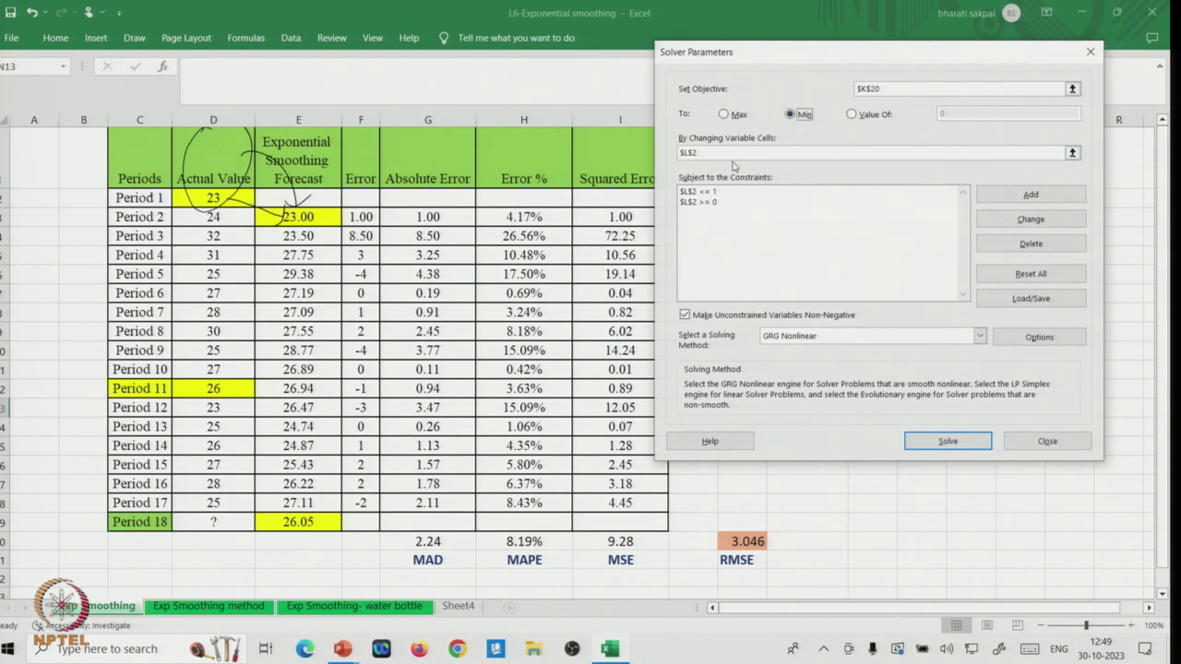
{"action": "left_click", "coordinate": [1072, 153]}
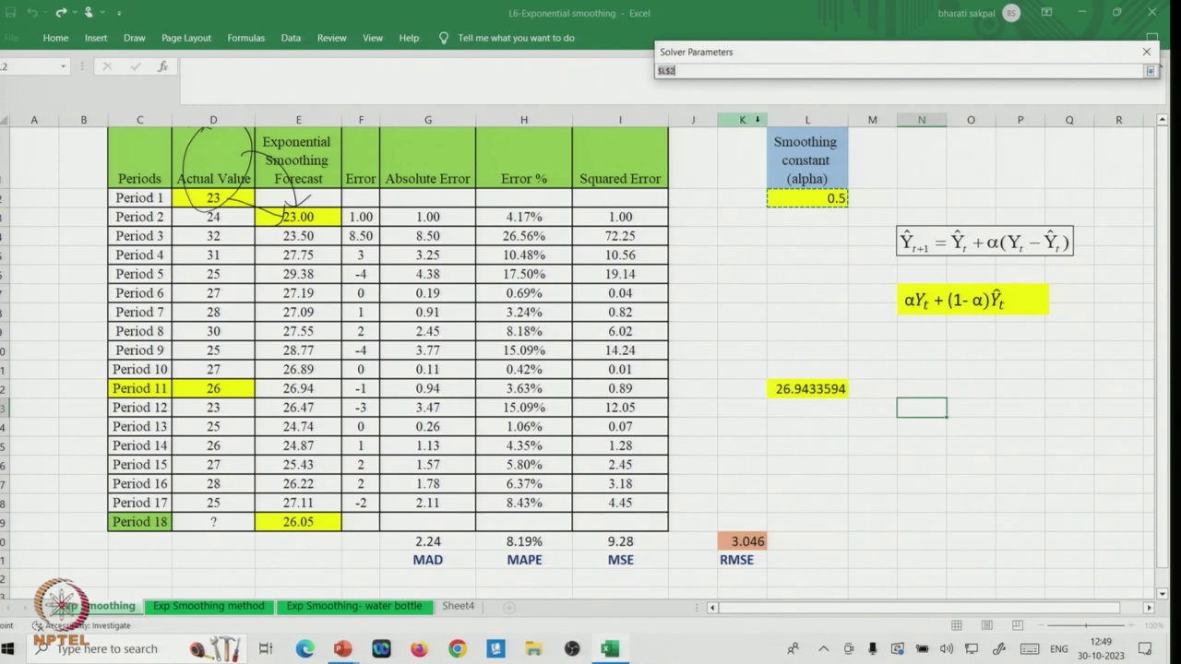
{"action": "left_click", "coordinate": [832, 200]}
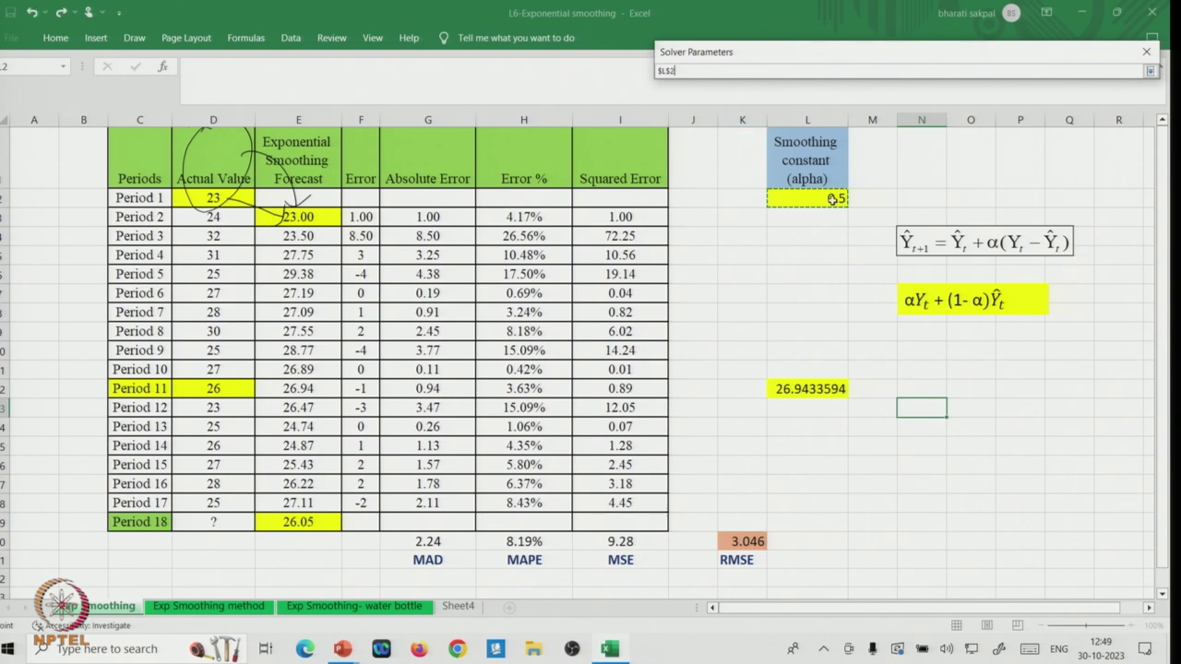
{"action": "left_click", "coordinate": [1150, 70]}
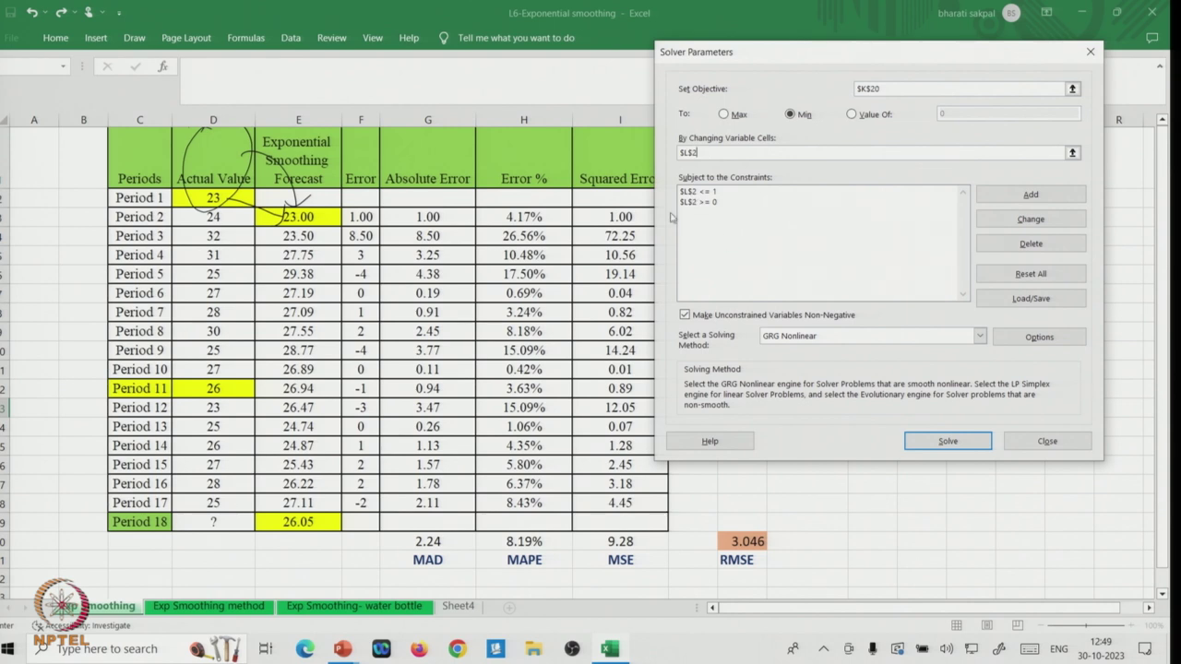
Confirm the $L$2 <= 1 constraint unchanged and toggle the non-negative variables option.
{"action": "left_click", "coordinate": [723, 195]}
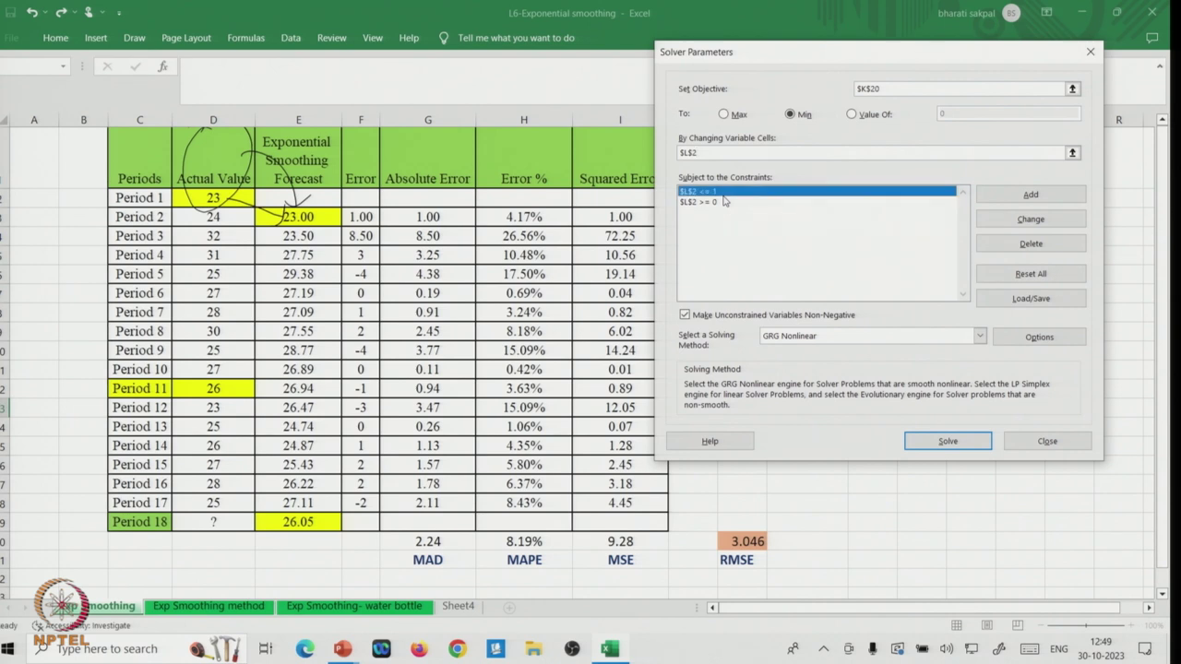
{"action": "left_click", "coordinate": [1031, 218]}
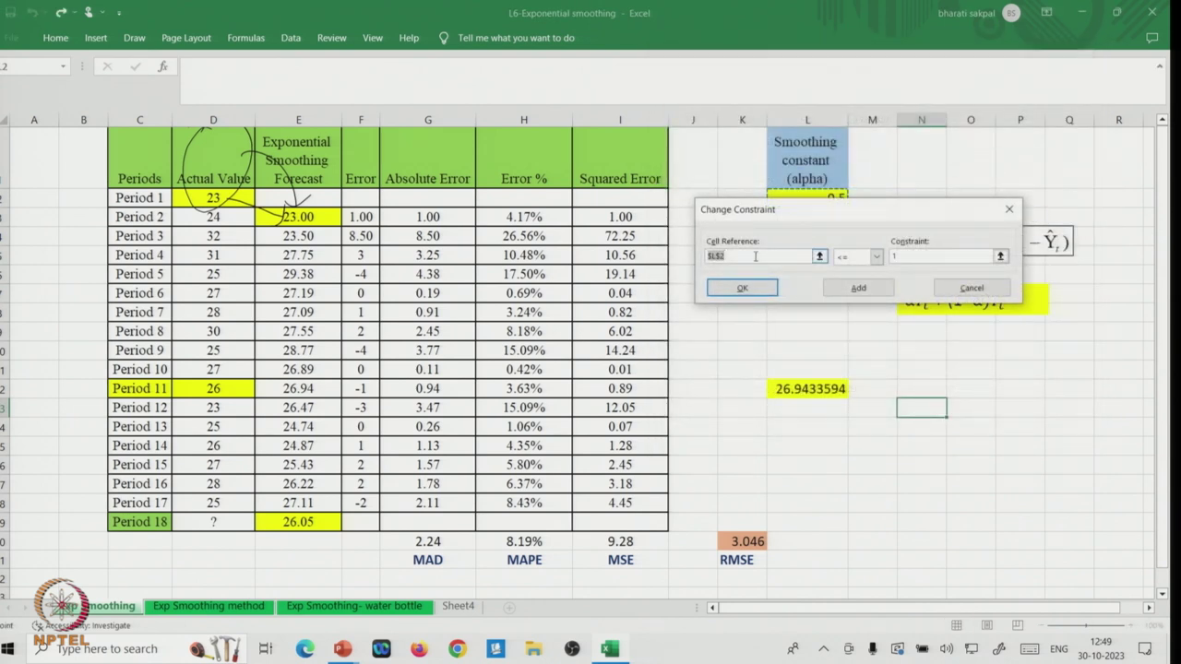
{"action": "left_click", "coordinate": [876, 256]}
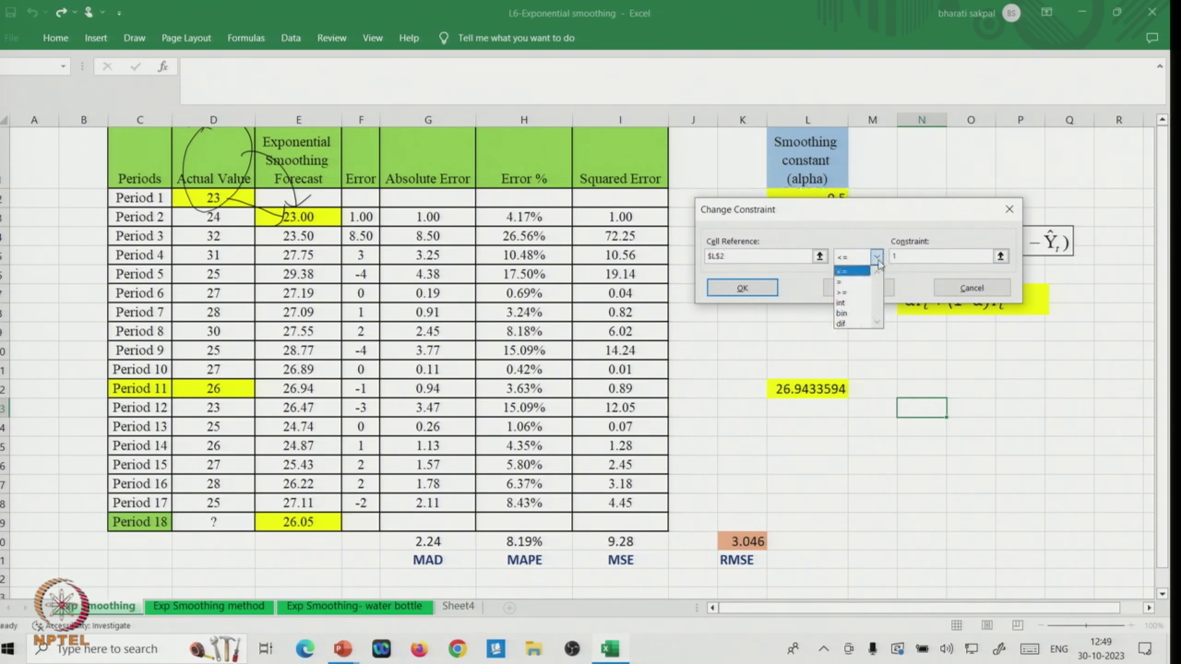
{"action": "left_click", "coordinate": [878, 261]}
{"action": "left_click", "coordinate": [740, 290]}
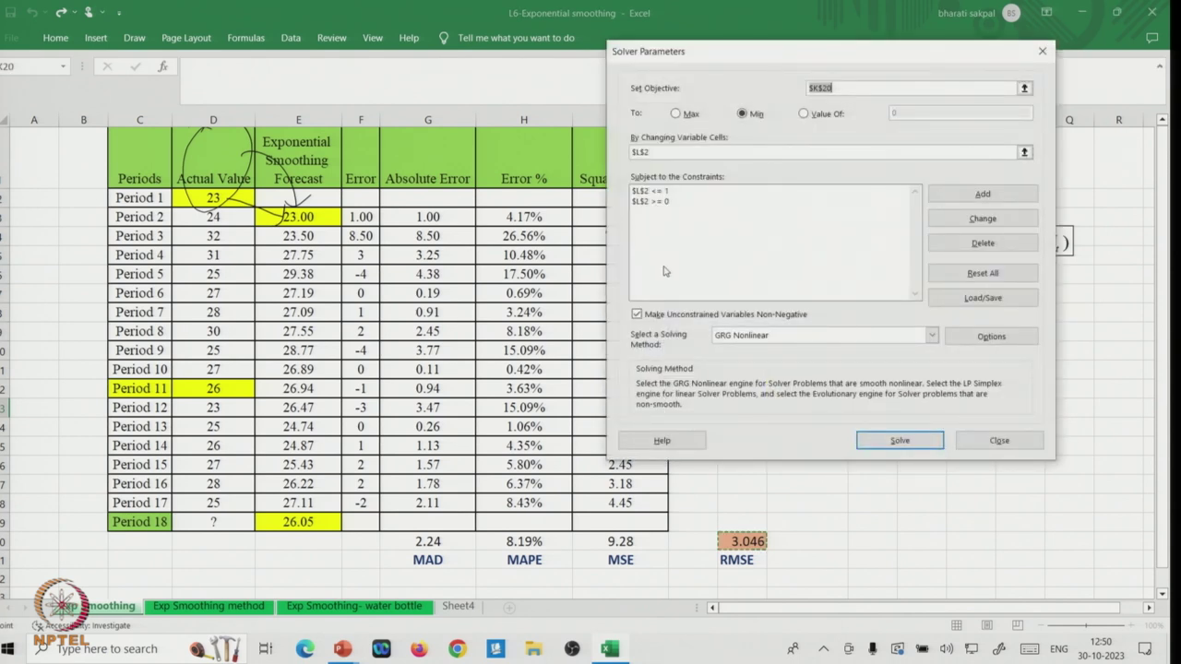
{"action": "left_click", "coordinate": [635, 315]}
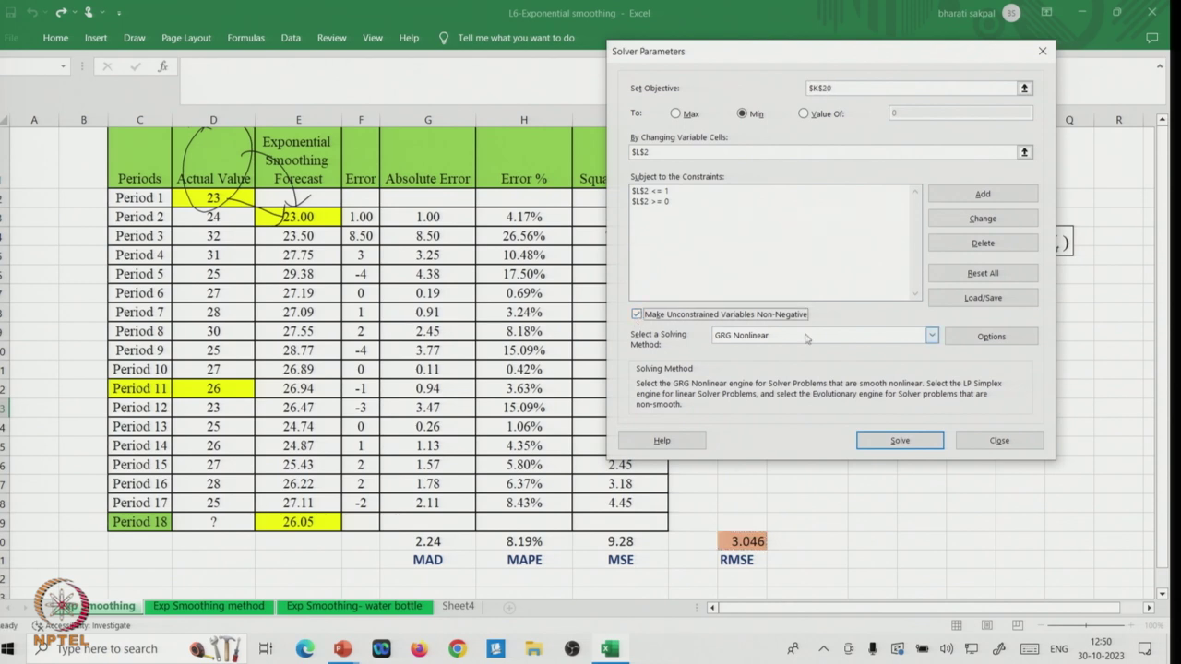
Solve with GRG Nonlinear, keeping alpha 0.45235579 and RMSE 3.0435.
{"action": "left_click", "coordinate": [931, 338]}
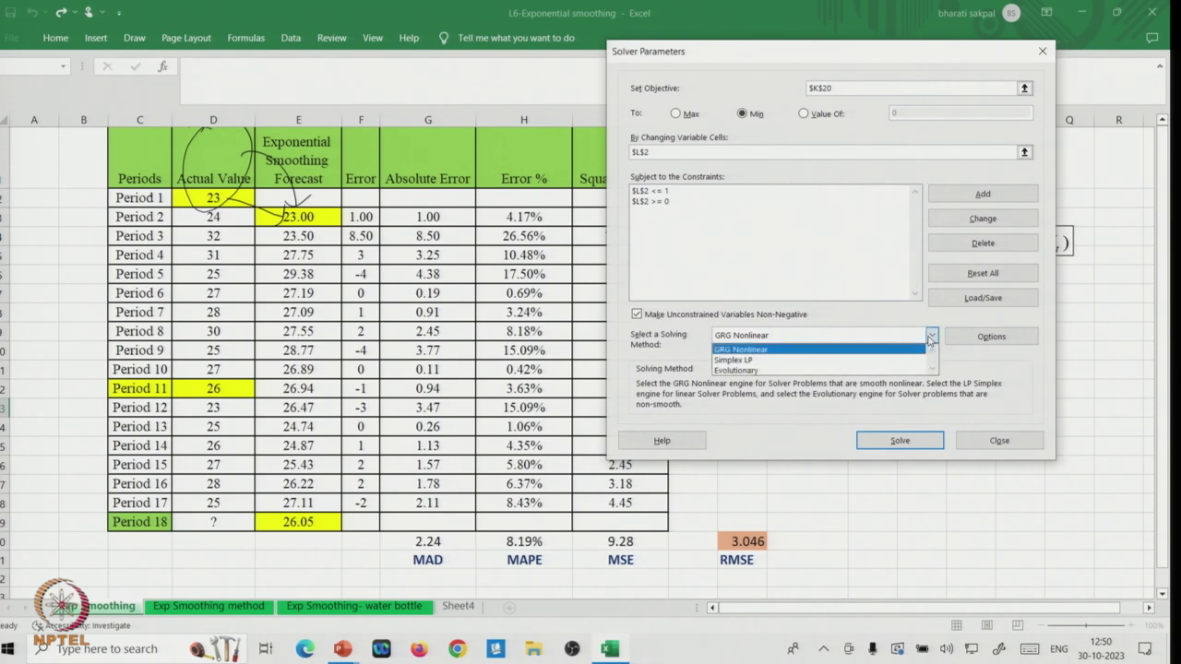
{"action": "left_click", "coordinate": [752, 361]}
{"action": "left_click", "coordinate": [932, 336]}
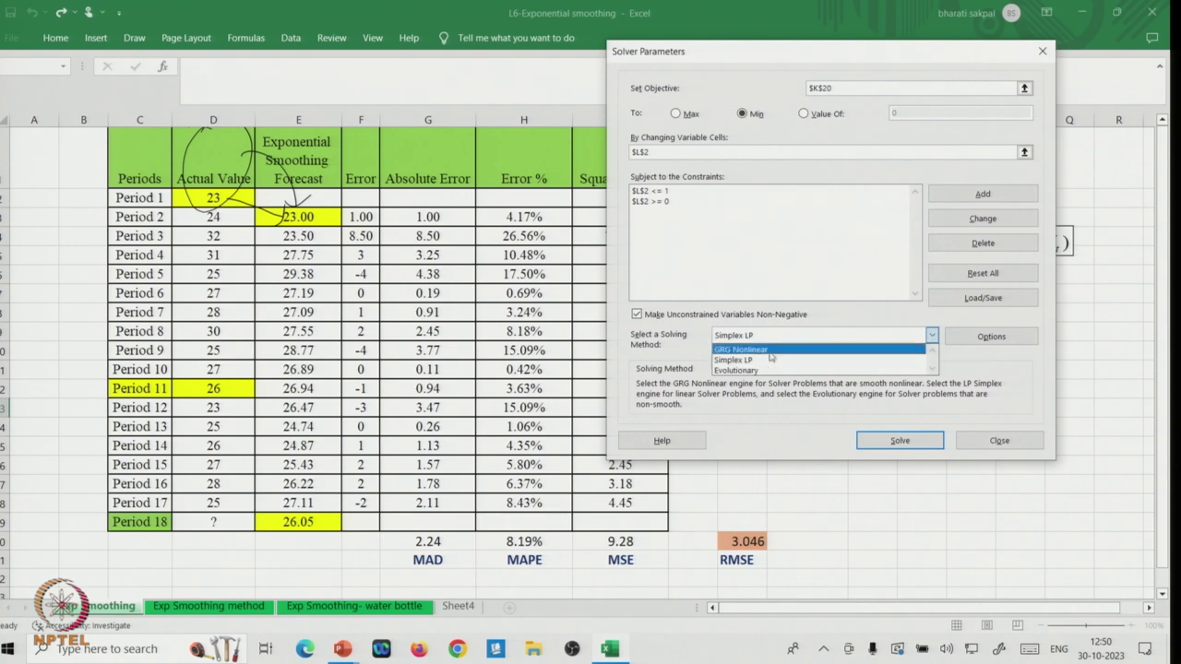
{"action": "left_click", "coordinate": [758, 351]}
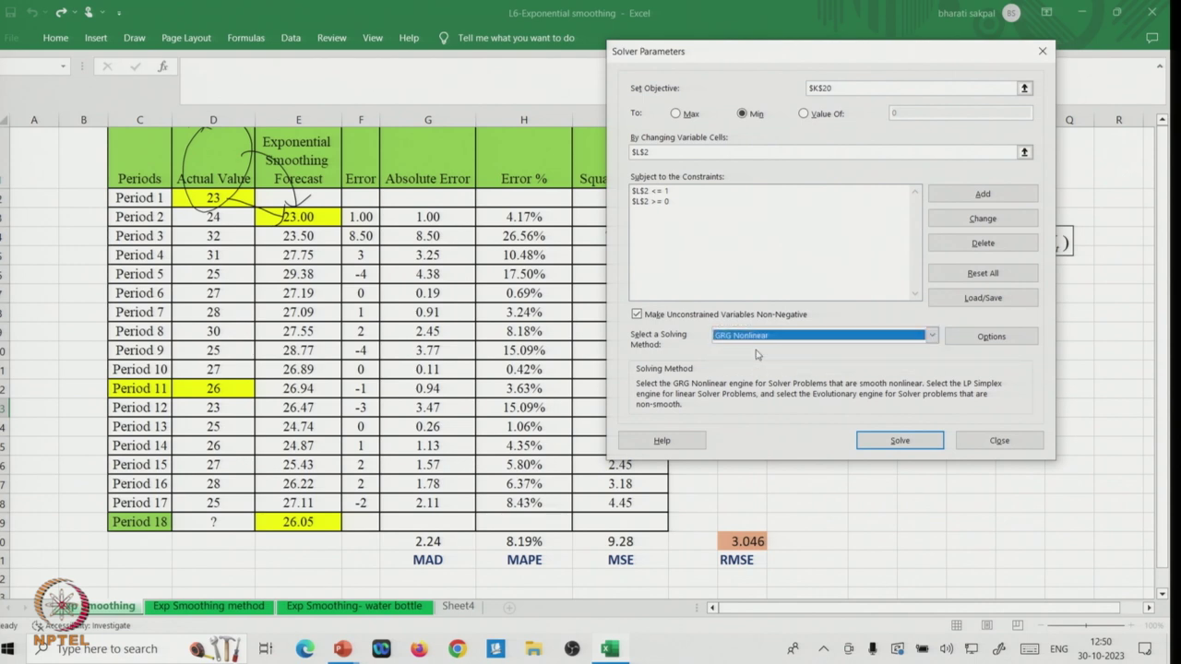
{"action": "left_click", "coordinate": [897, 442]}
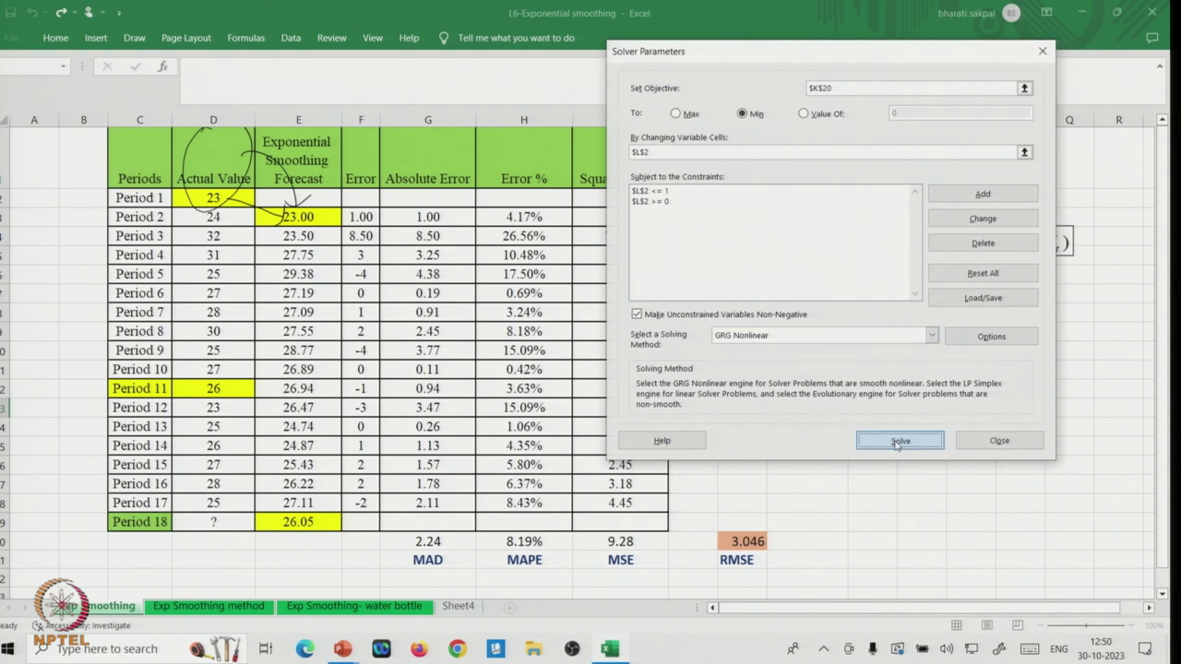
{"action": "left_click", "coordinate": [395, 355]}
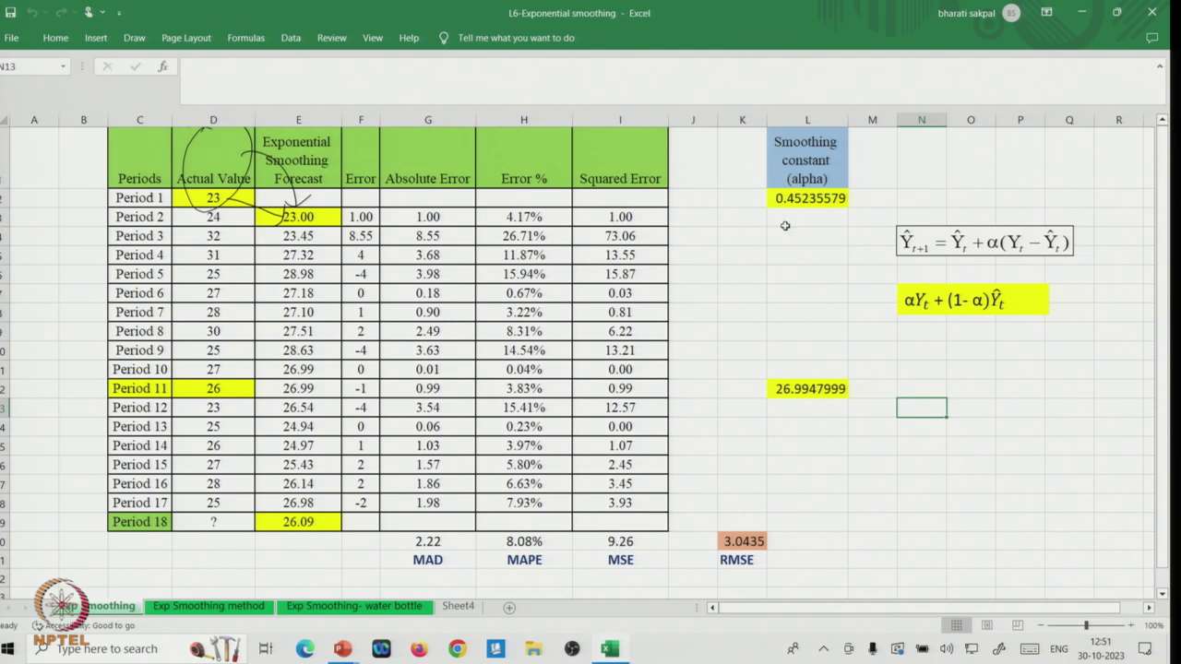
Reset alpha to 0.8 and rerun Solver, keeping the optimised result.
{"action": "left_click", "coordinate": [808, 197]}
{"action": "type", "text": ".8"}
{"action": "key", "text": "Return"}
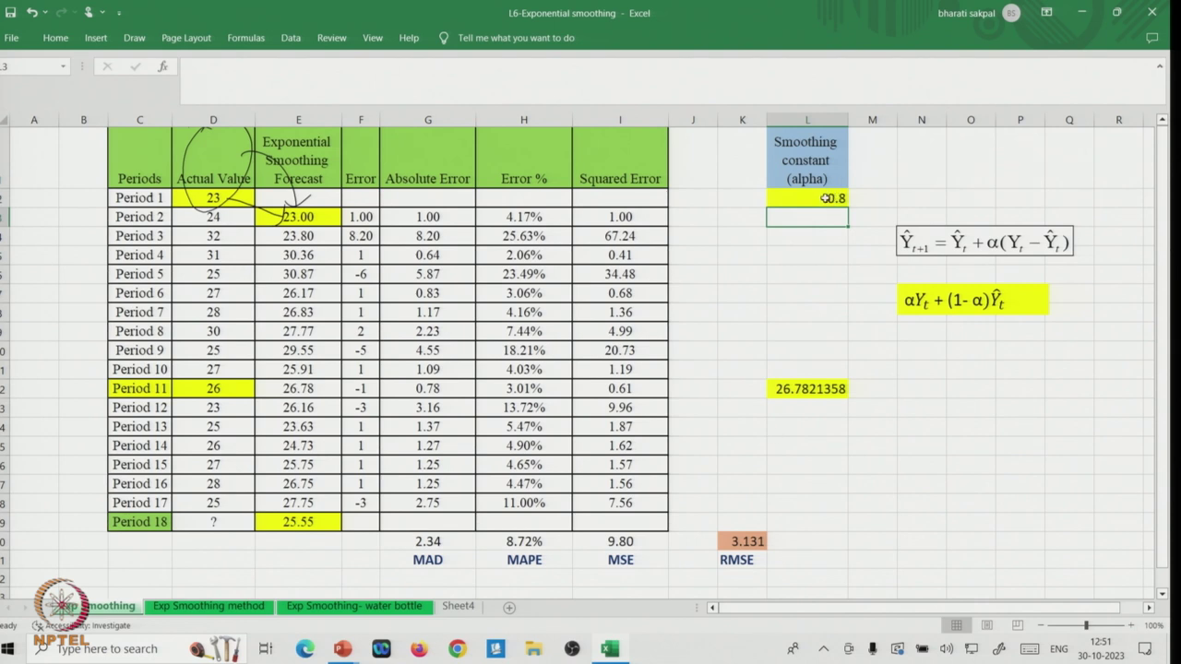
{"action": "left_click", "coordinate": [294, 40]}
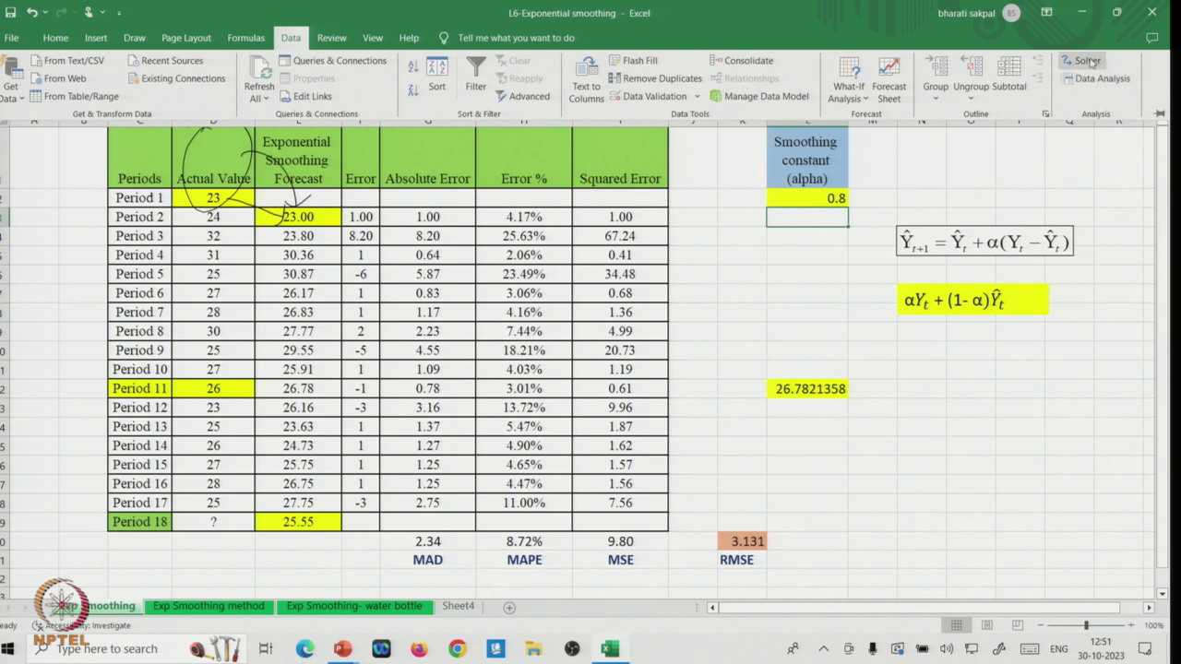
{"action": "left_click", "coordinate": [1081, 61]}
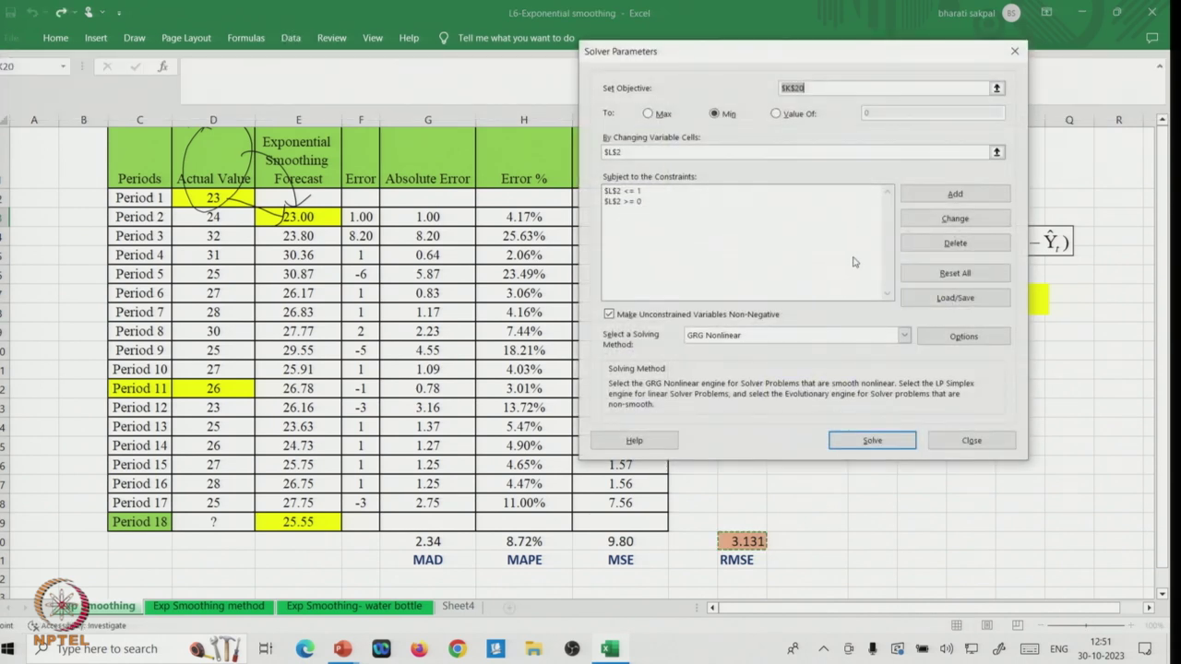
{"action": "left_click", "coordinate": [867, 443]}
{"action": "left_click", "coordinate": [400, 354]}
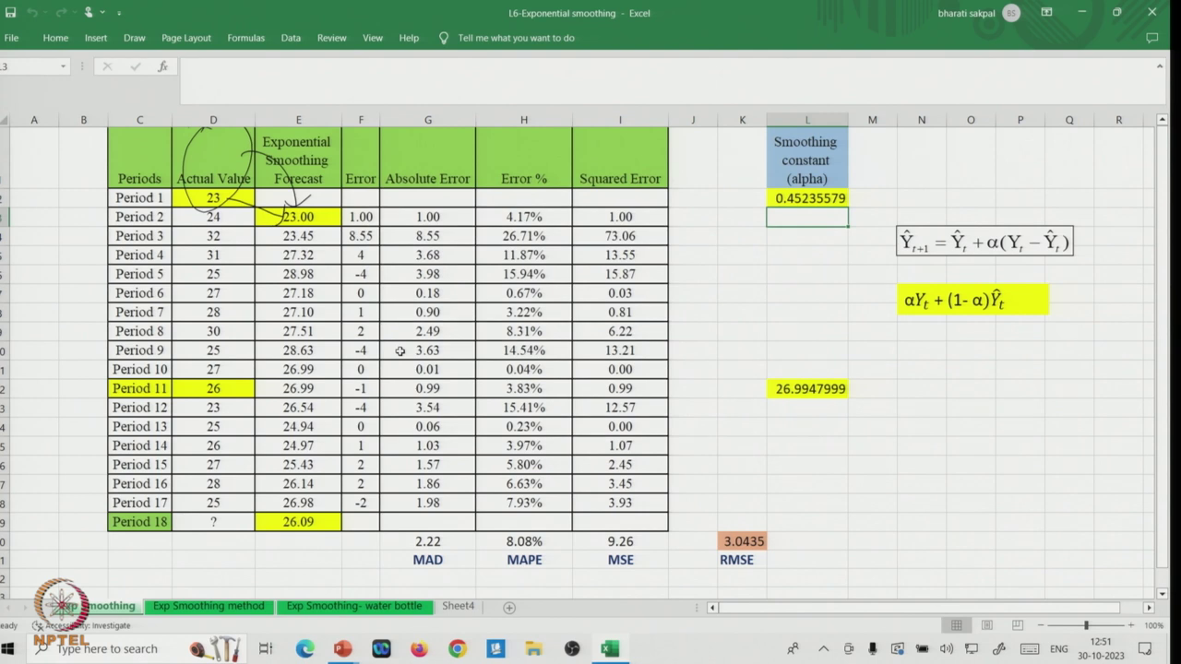
Reset alpha to 0.2 and rerun Solver, converging again to alpha 0.4523558.
{"action": "left_click", "coordinate": [804, 198]}
{"action": "type", "text": ".2"}
{"action": "key", "text": "Return"}
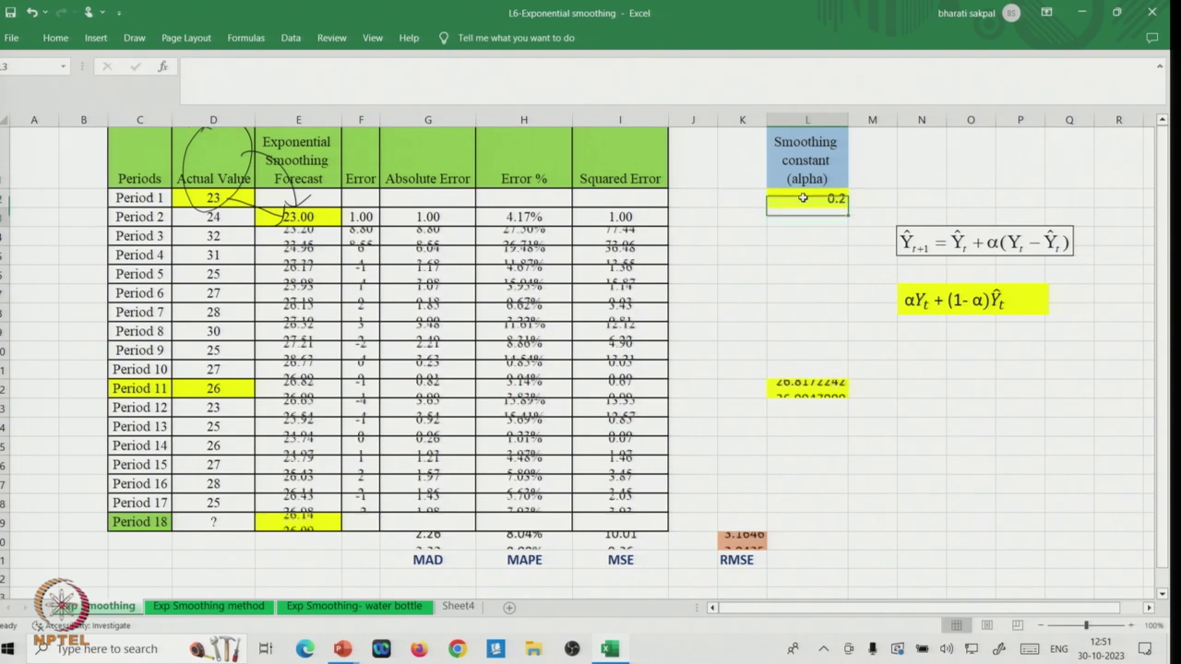
{"action": "left_click", "coordinate": [293, 42]}
{"action": "left_click", "coordinate": [1084, 62]}
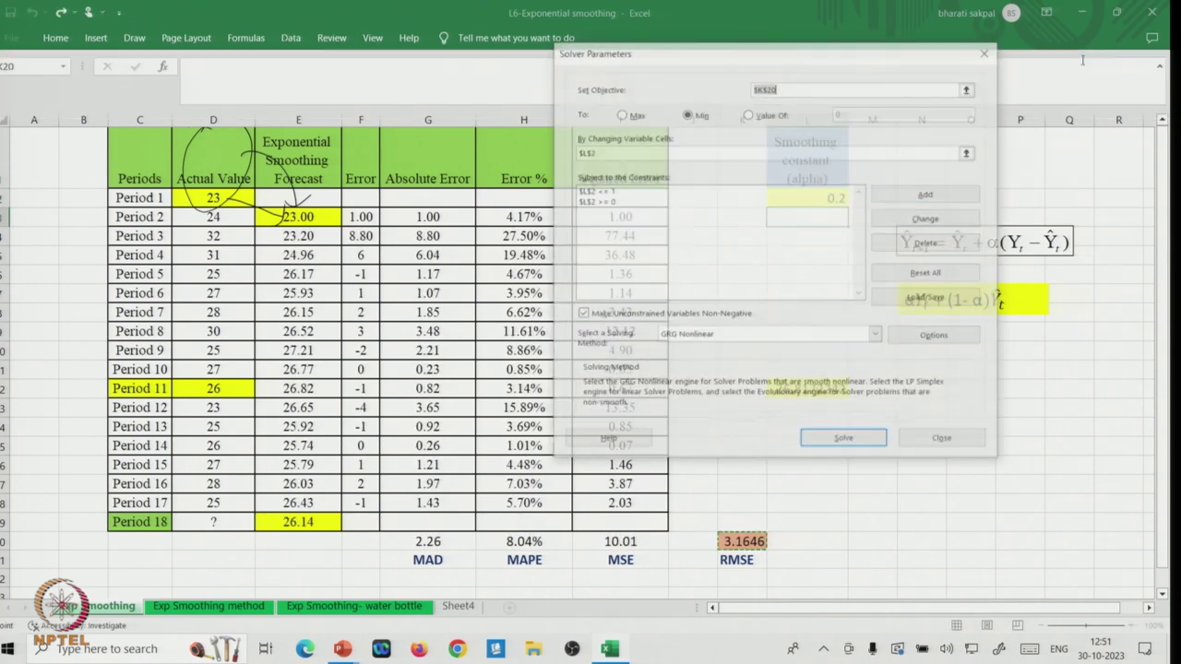
{"action": "left_click", "coordinate": [844, 441]}
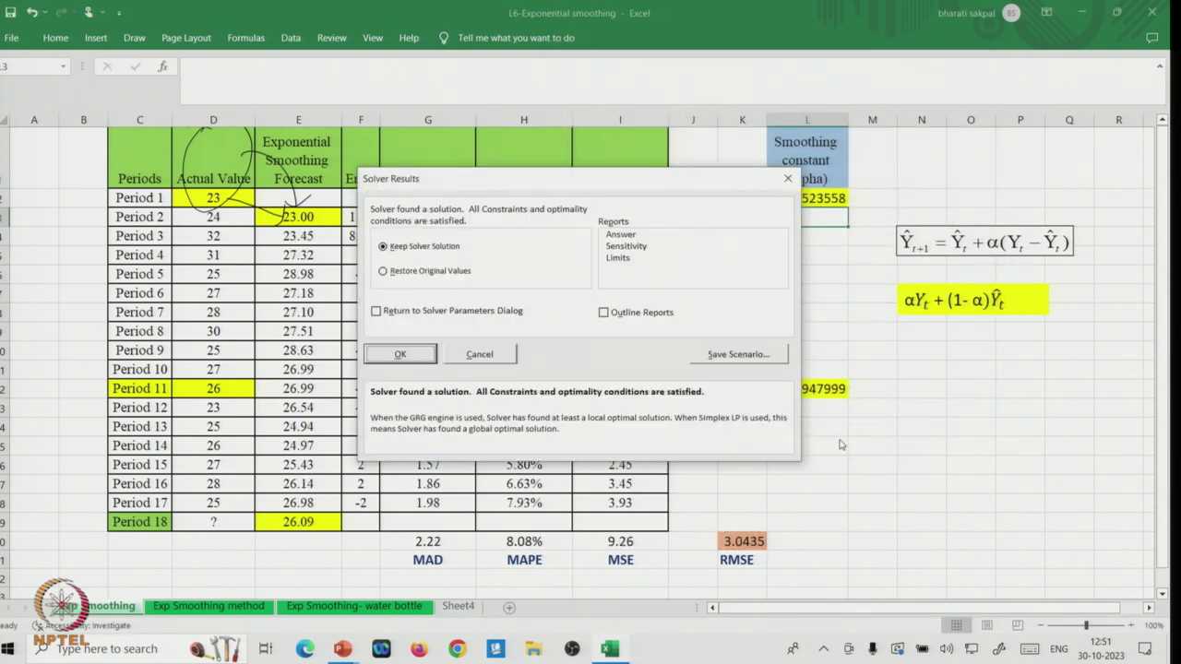
{"action": "left_click", "coordinate": [401, 350]}
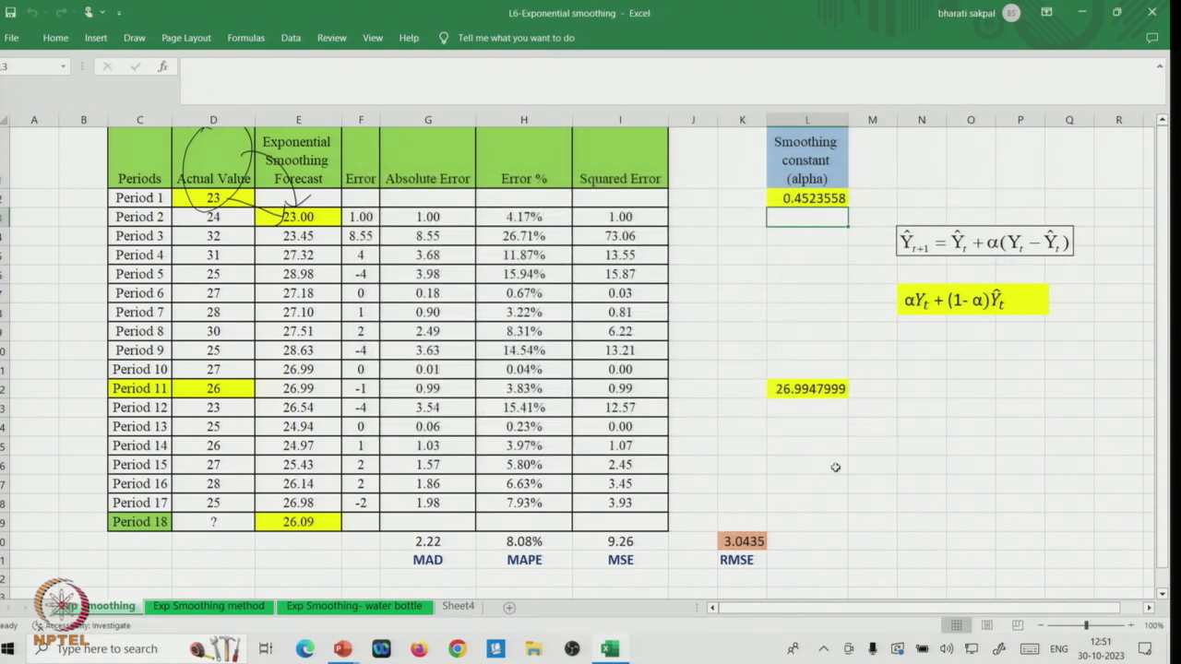